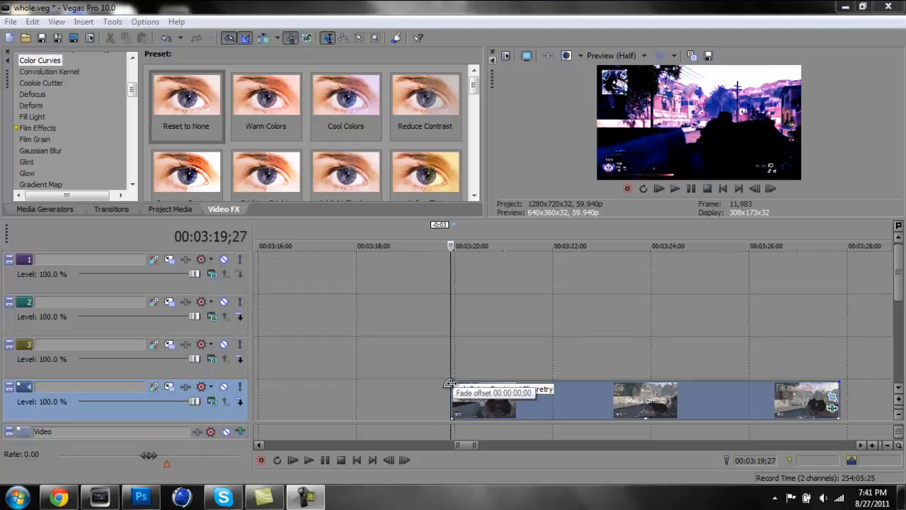
Lower the audio input level in the screen recorder and minimise its window
click(312, 499)
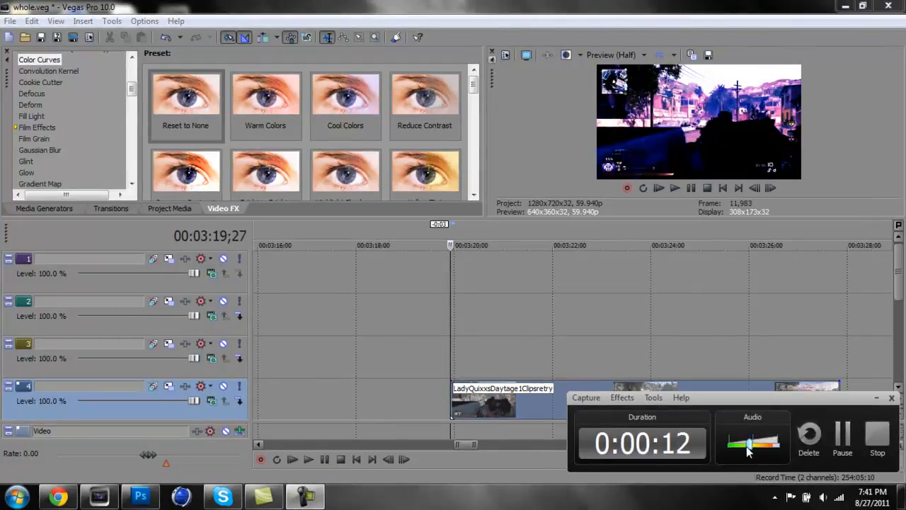
mouse_move(749, 451)
mouse_down()
mouse_move(729, 453)
mouse_move(737, 445)
mouse_up()
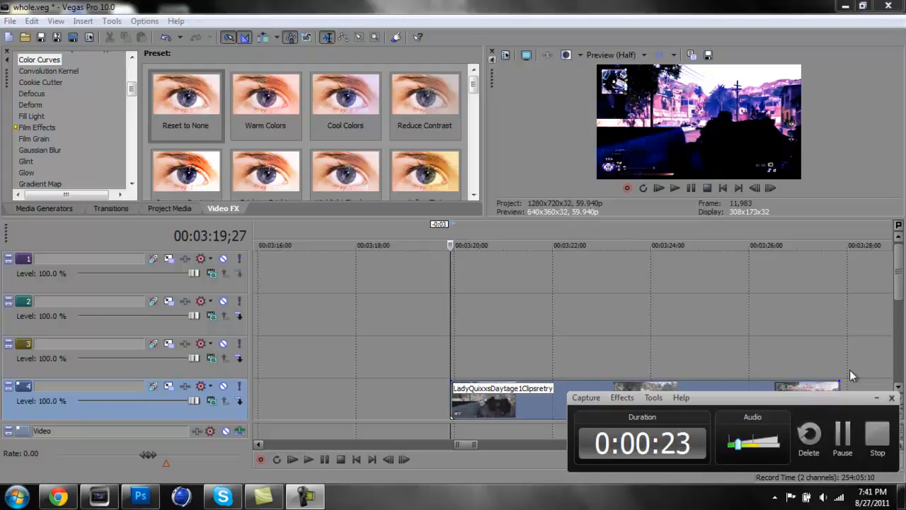
click(875, 401)
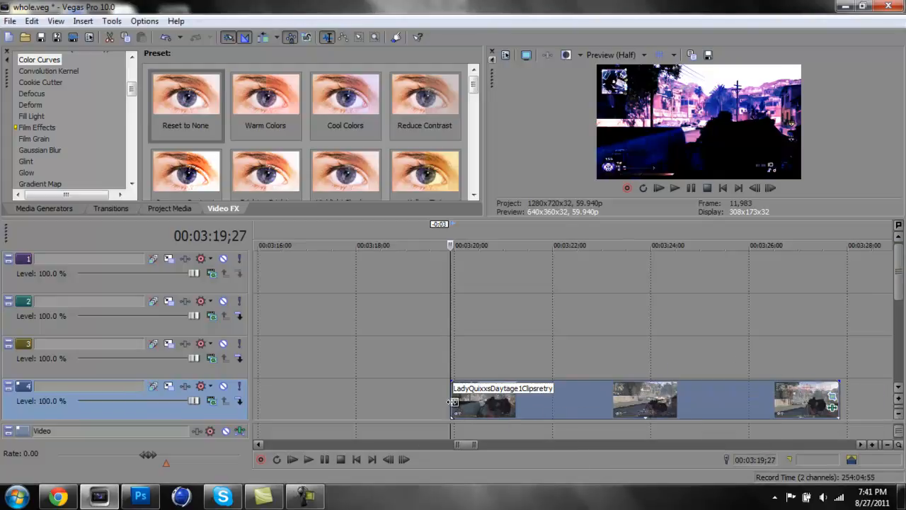
click(316, 499)
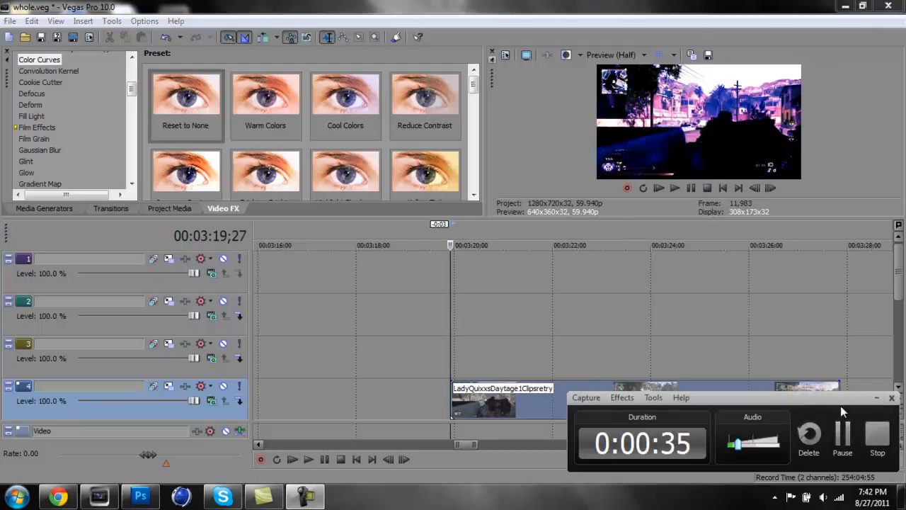
click(872, 397)
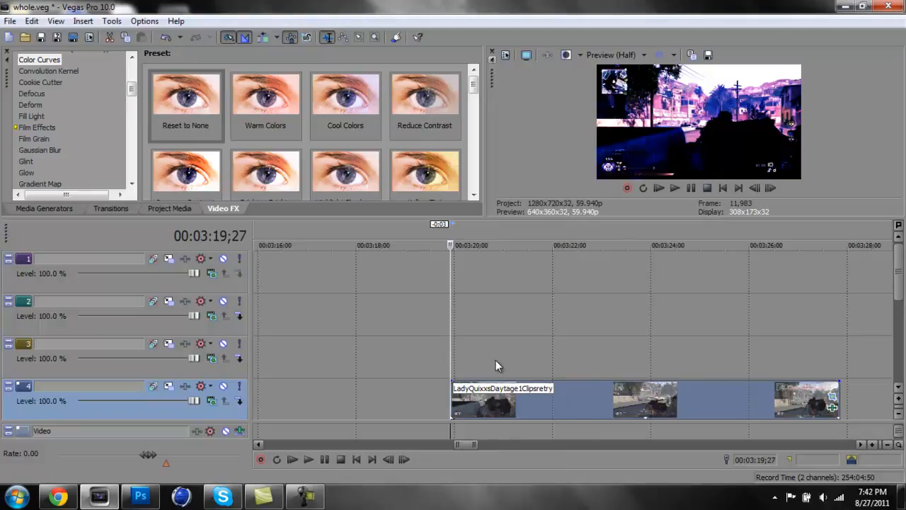
Remove all the Levels and Color Curves effects from the LadyQuixxsDaytage1Clipsretry event on track 4
click(833, 409)
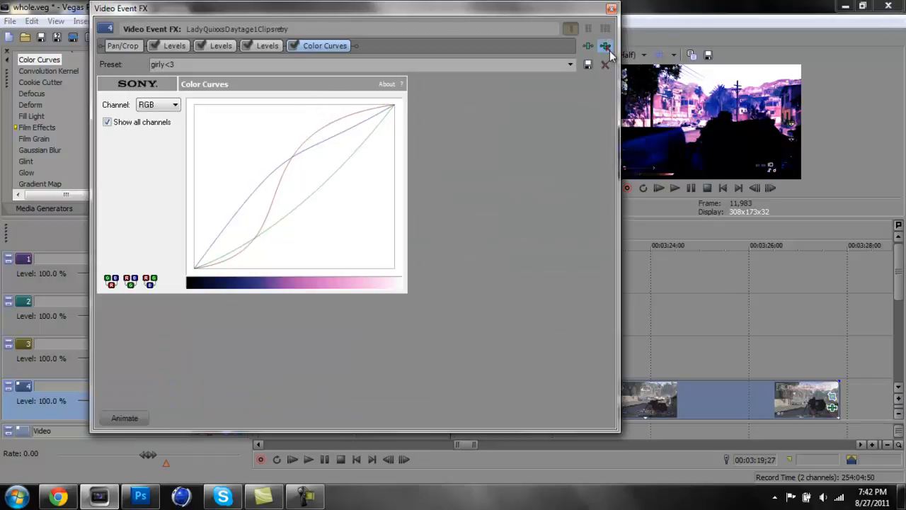
click(610, 51)
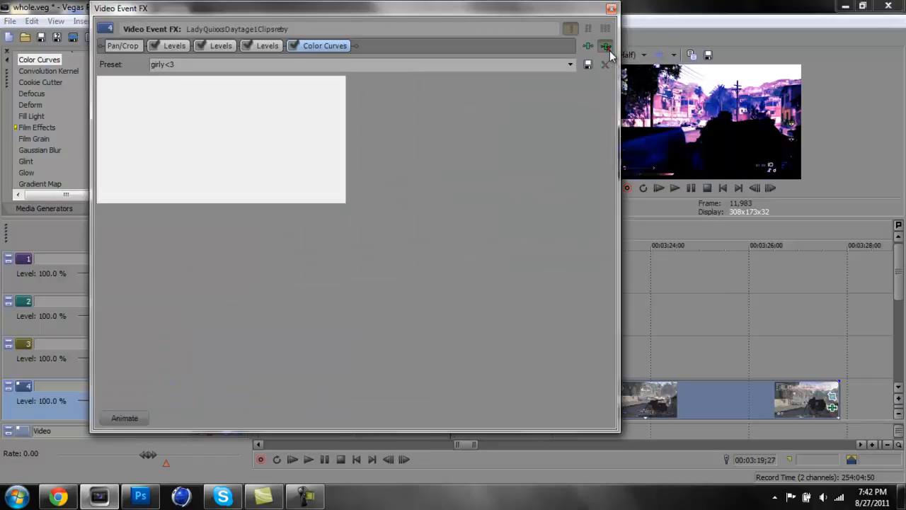
click(609, 51)
click(610, 50)
click(609, 51)
click(610, 51)
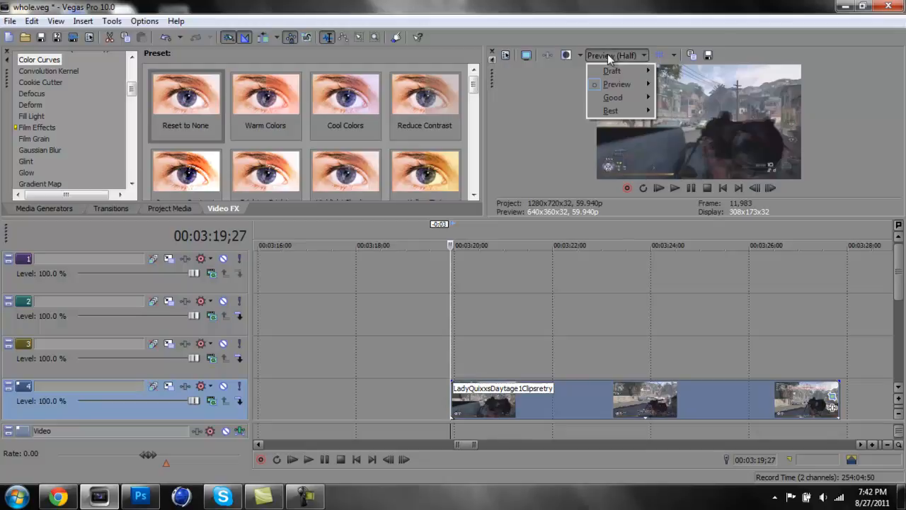
click(576, 149)
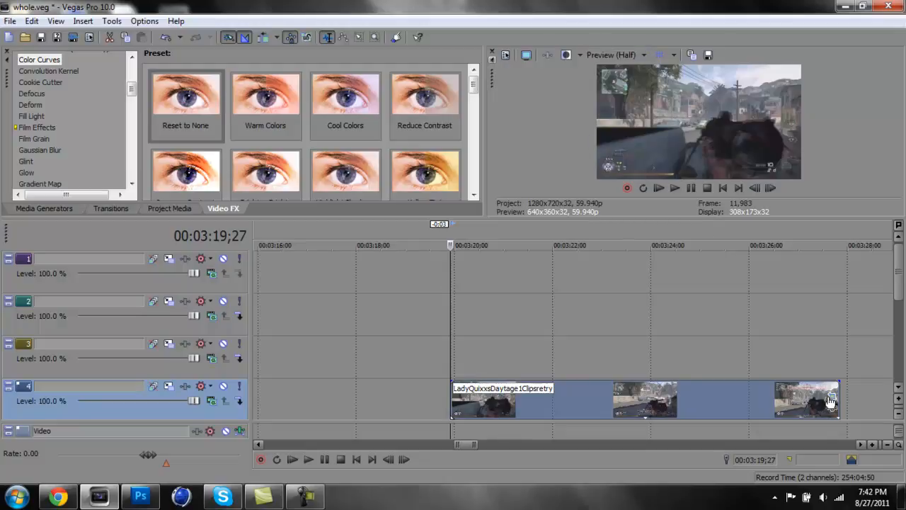
Apply the (Default) preset in the track 4 event's Pan/Crop settings and close them
click(832, 407)
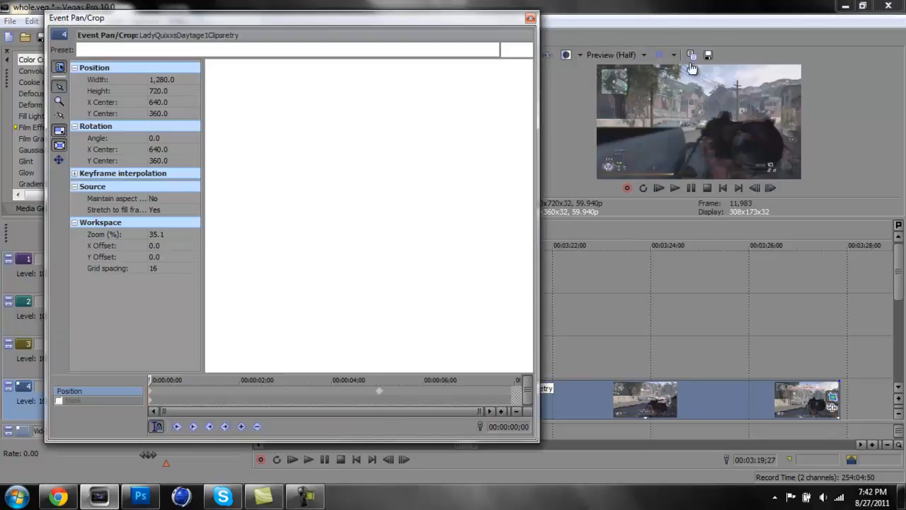
click(492, 49)
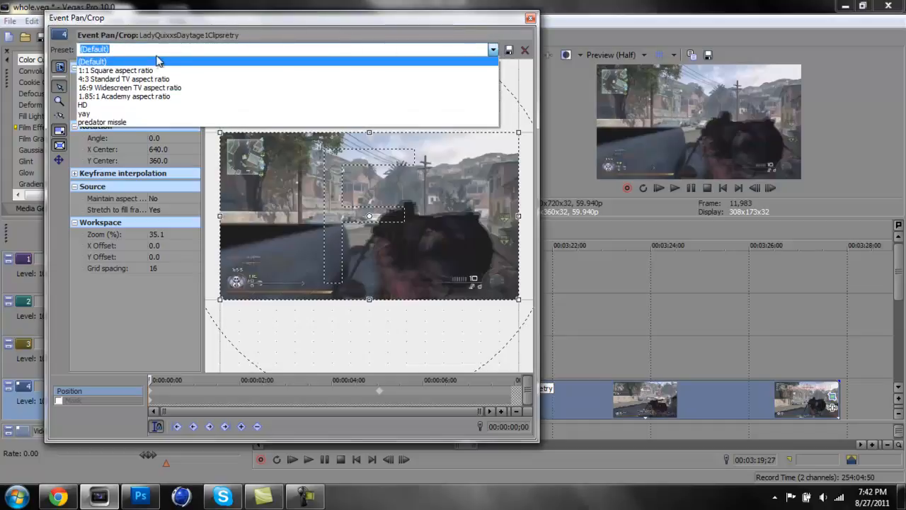
click(158, 61)
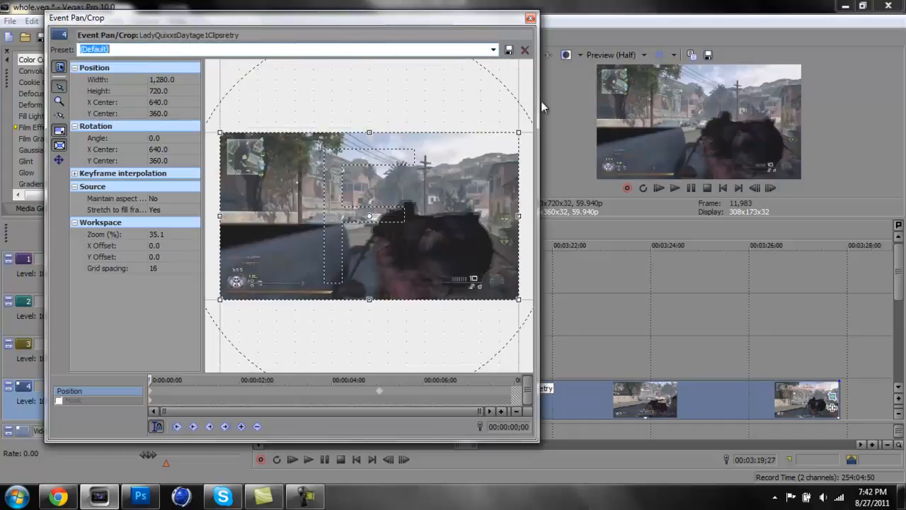
click(530, 17)
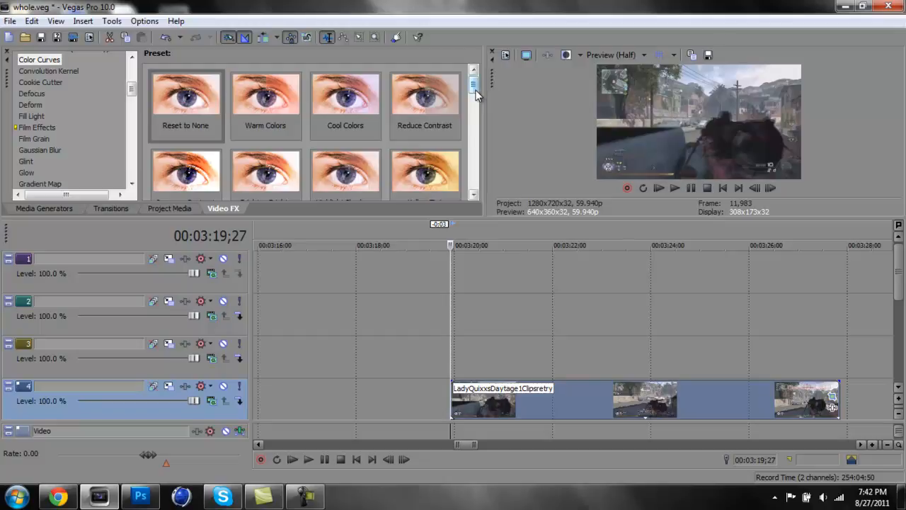
click(9, 21)
click(8, 21)
click(505, 56)
click(578, 29)
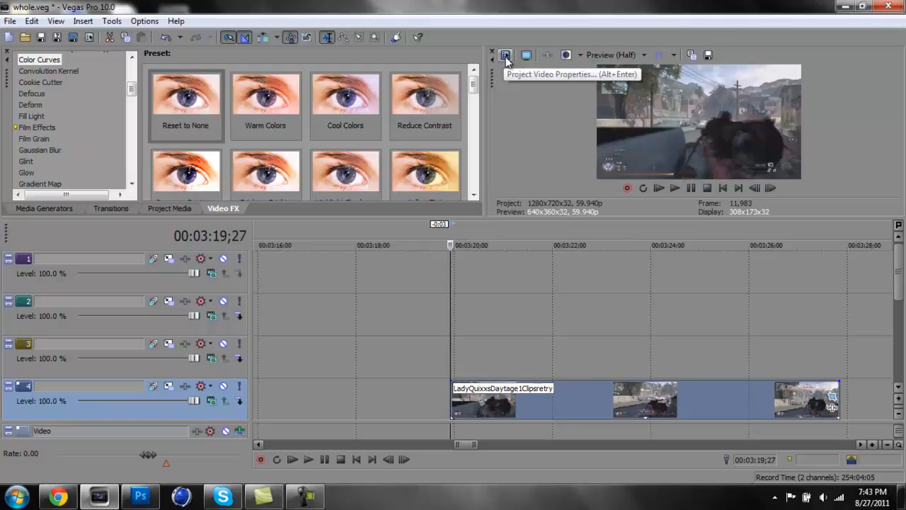
Open the project video properties and choose the HD 720-60p (1280x720, 59.940 fps) template
click(505, 57)
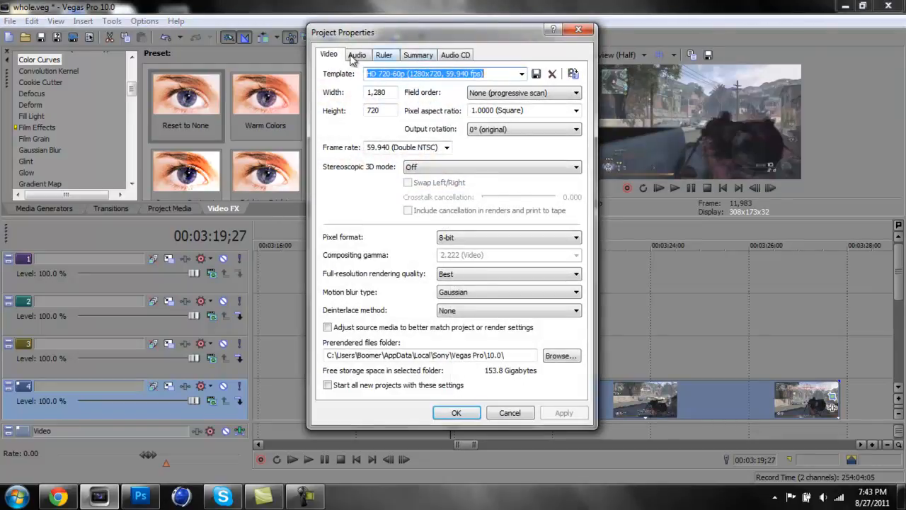
click(521, 75)
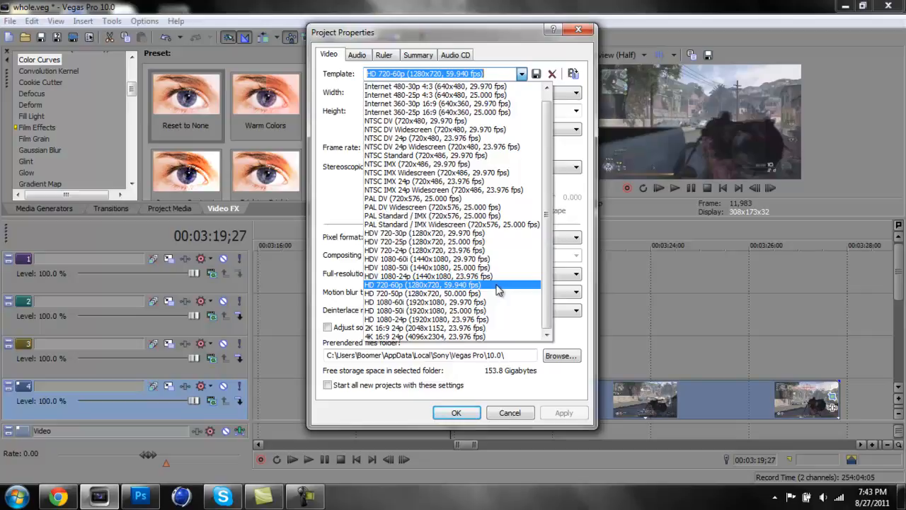
click(498, 285)
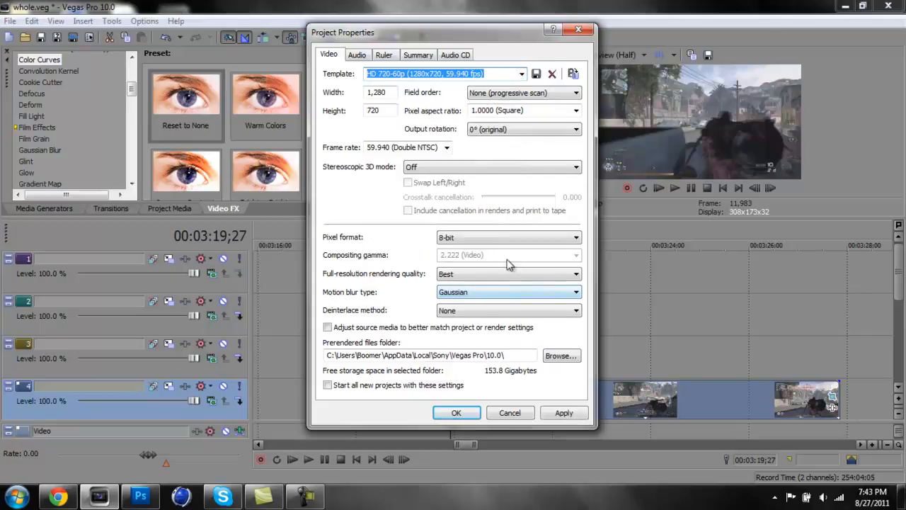
click(522, 74)
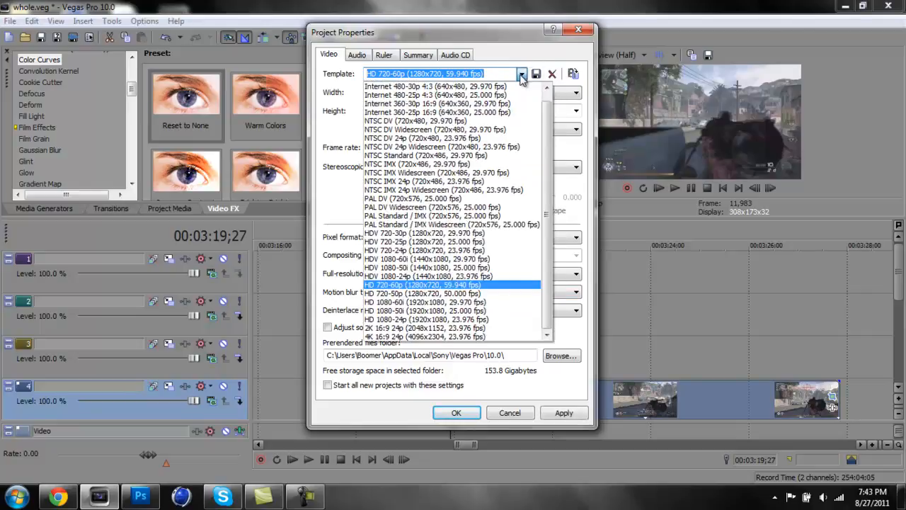
click(523, 75)
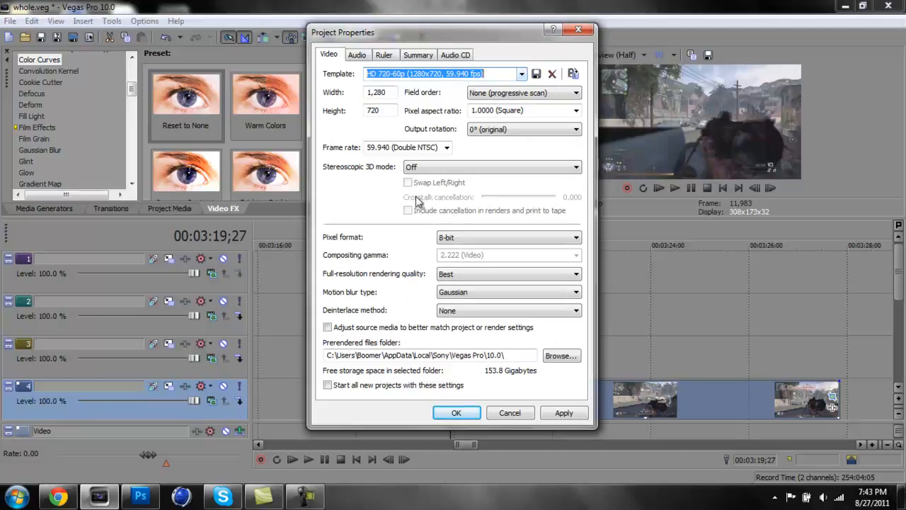
Set the project frame rate to 29.970 (NTSC)
click(447, 147)
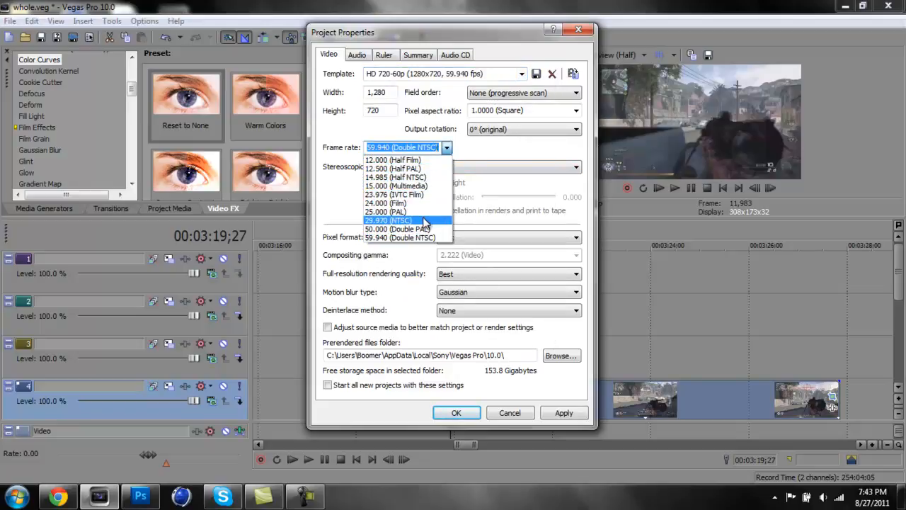
click(390, 220)
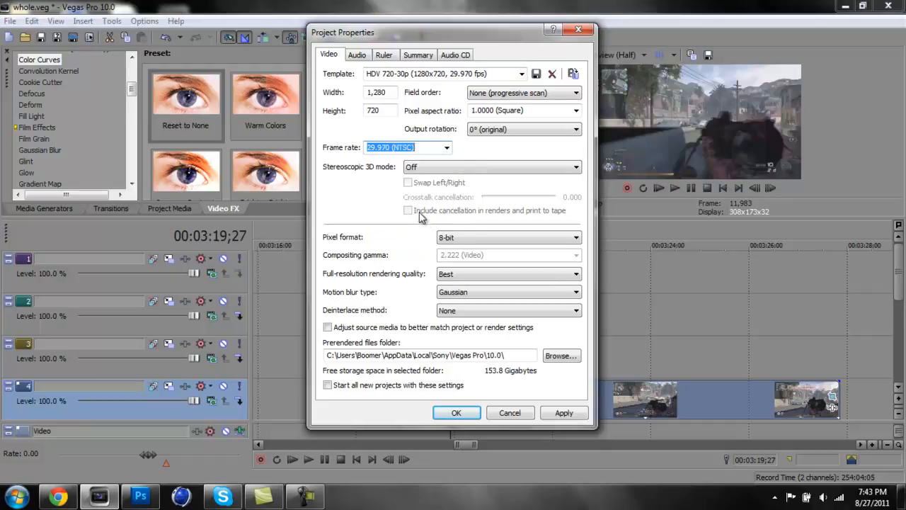
click(407, 74)
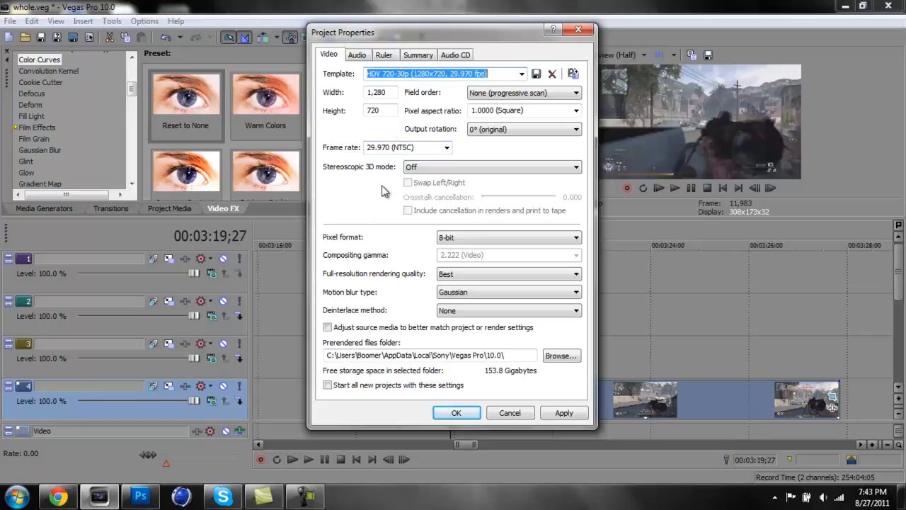
Choose the HD 720-50p (1280x720, 50.000 fps) project template and set the frame rate to 59.940 (Double NTSC)
click(522, 73)
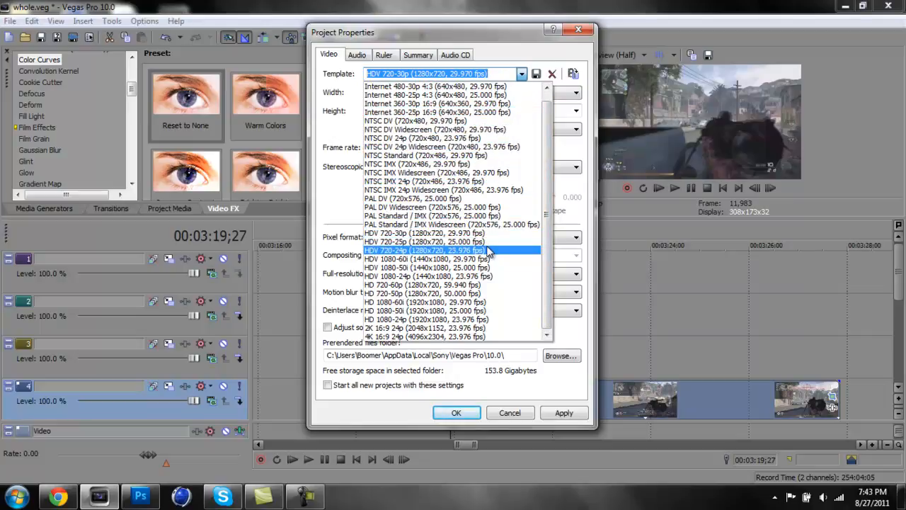
click(459, 293)
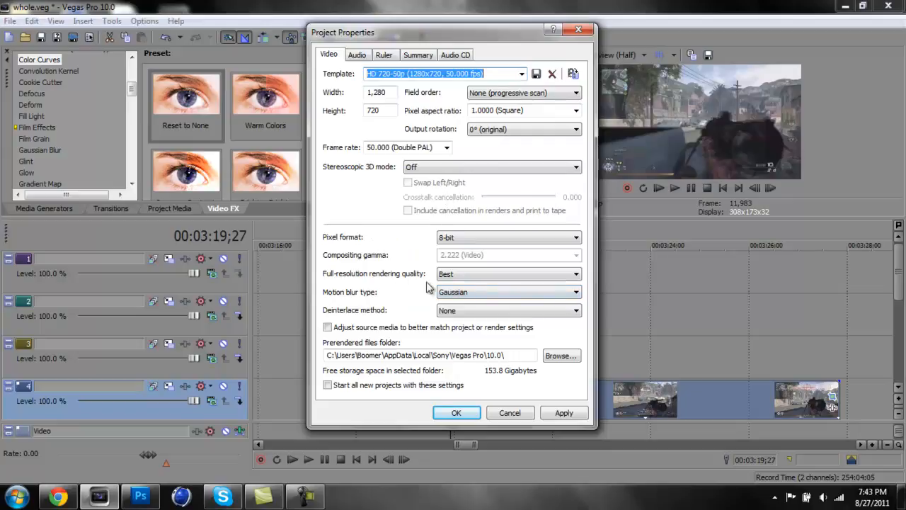
click(440, 148)
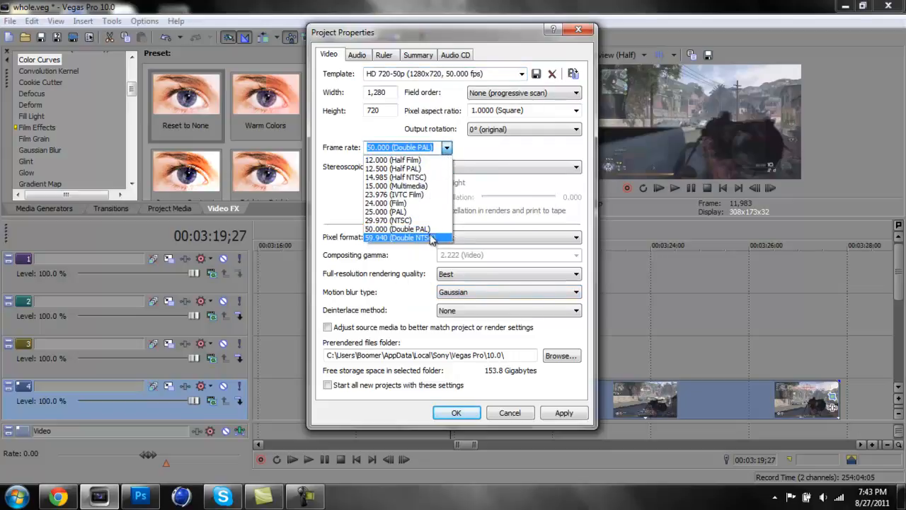
click(431, 238)
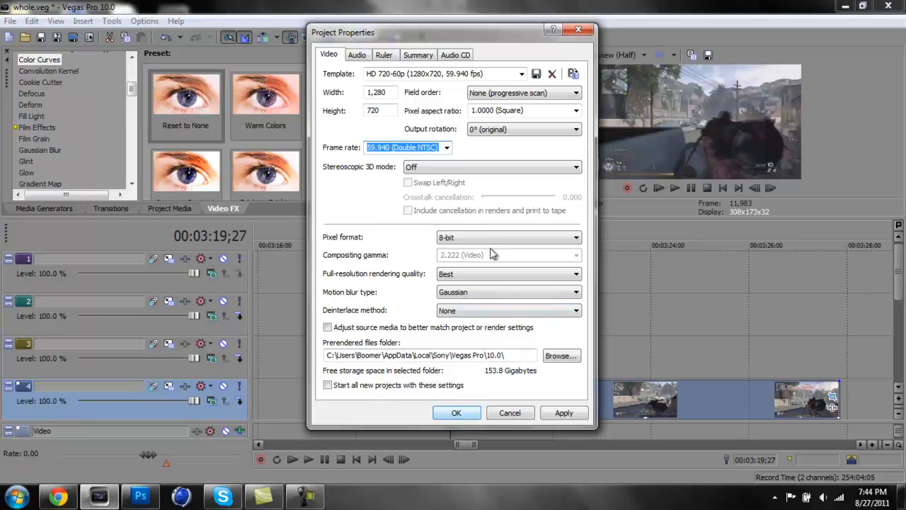
Review the project's audio options for resample and stretch quality, bit depth and master bus mode
click(359, 55)
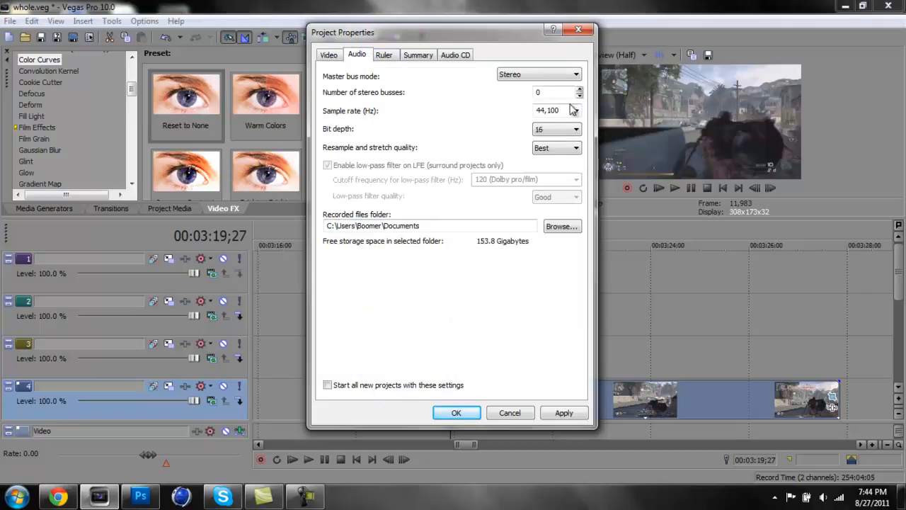
click(578, 152)
click(579, 153)
click(575, 133)
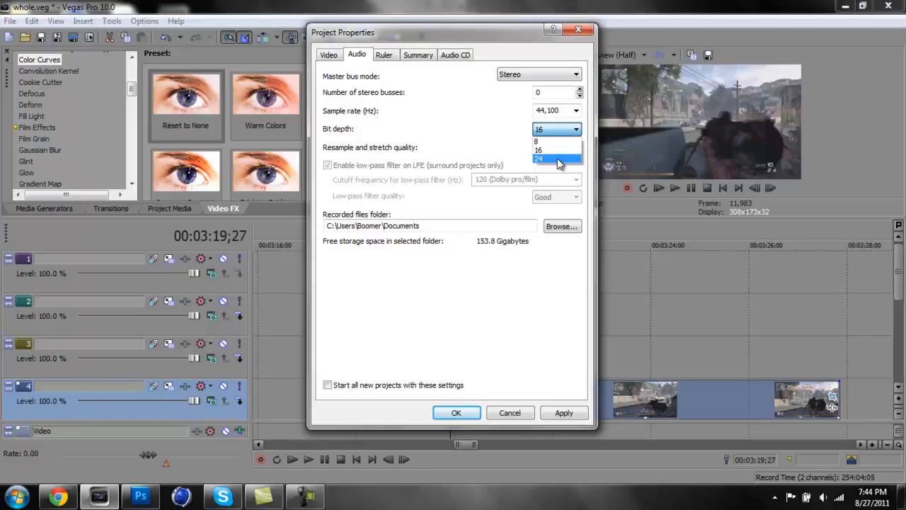
click(559, 131)
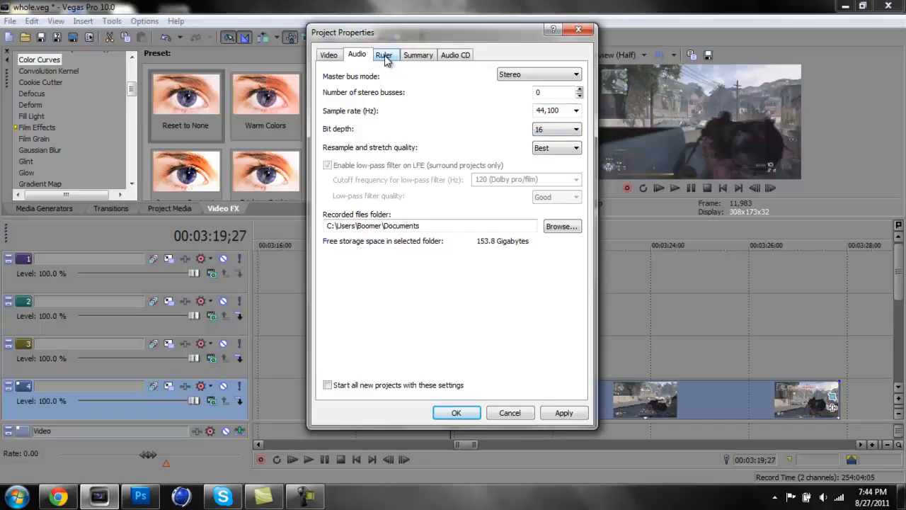
click(545, 74)
click(544, 74)
Enable starting all new projects with these settings, and apply and accept the project properties
click(327, 385)
click(552, 417)
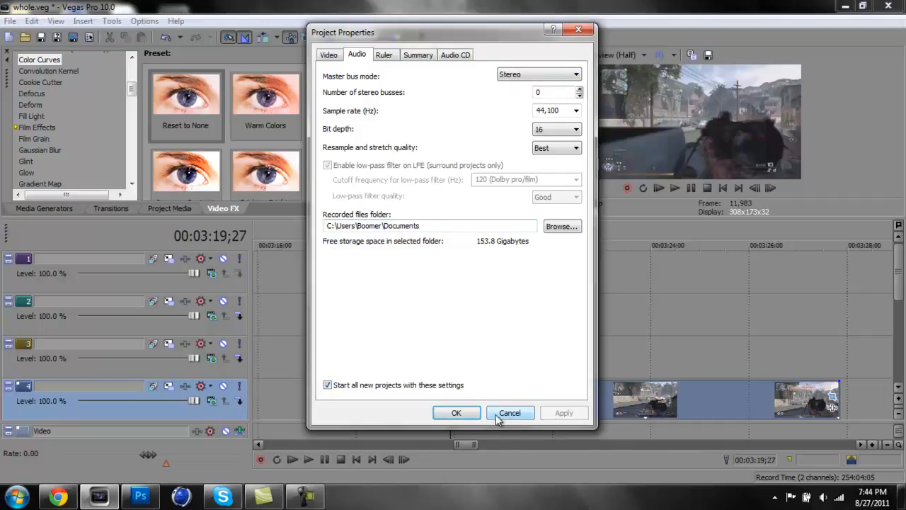
click(456, 413)
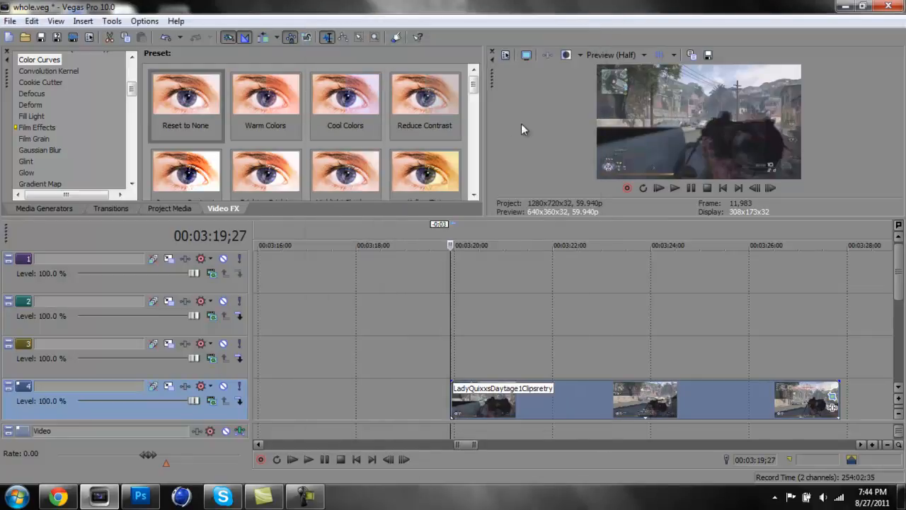
Keep Disable resample selected in the clip's properties and rename its active take to tut
right_click(729, 394)
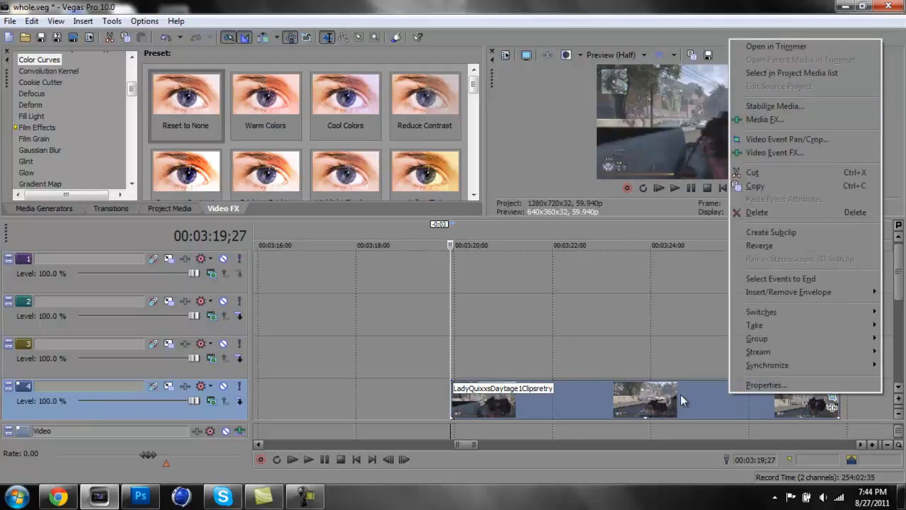
click(742, 387)
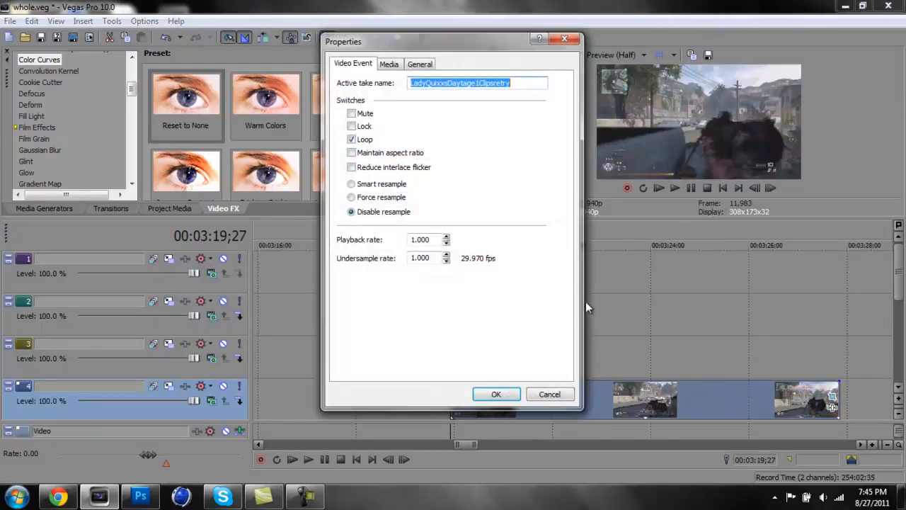
click(350, 186)
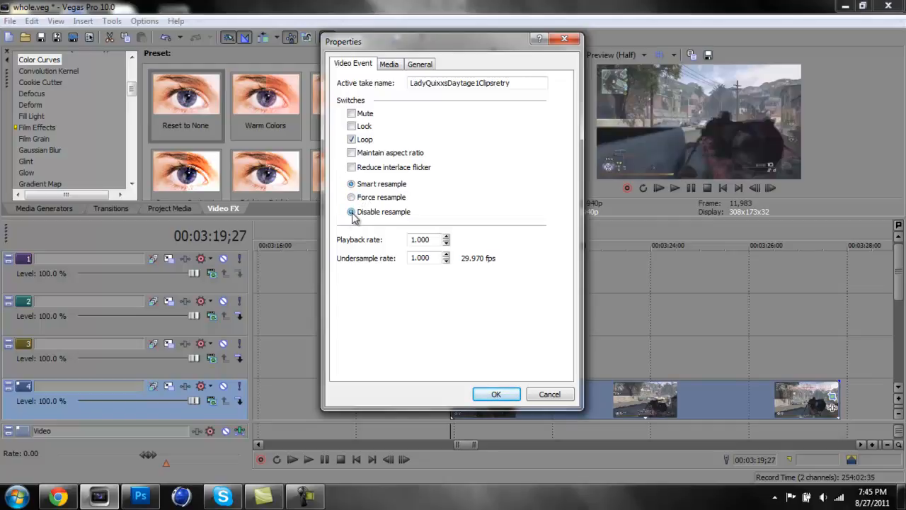
click(351, 212)
drag(511, 83, 358, 58)
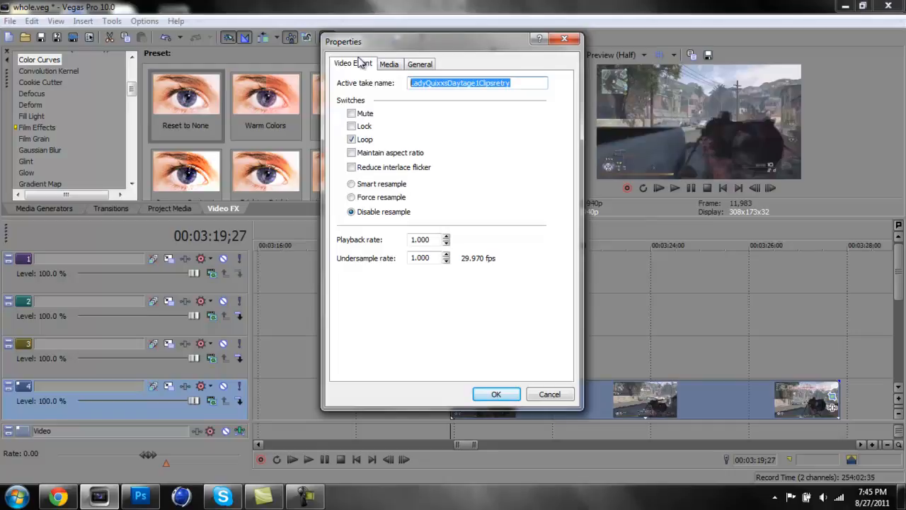
text(tut)
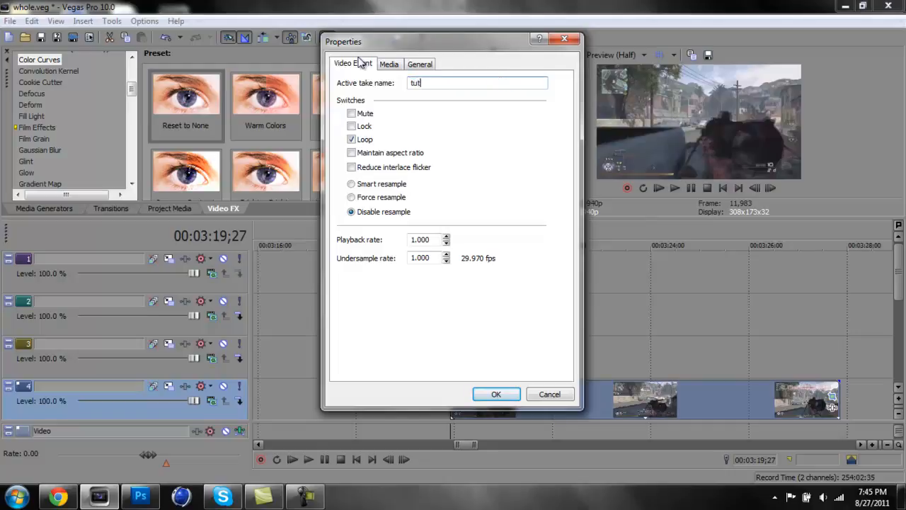
click(496, 394)
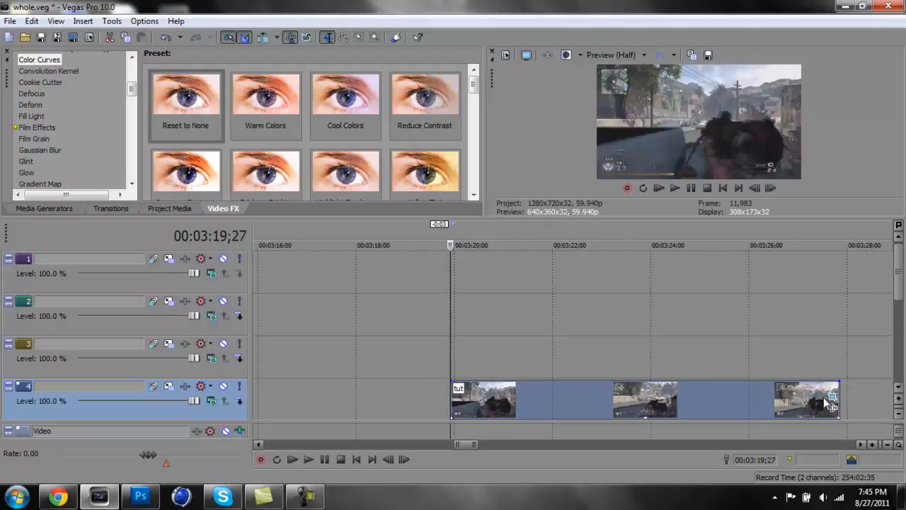
right_click(753, 399)
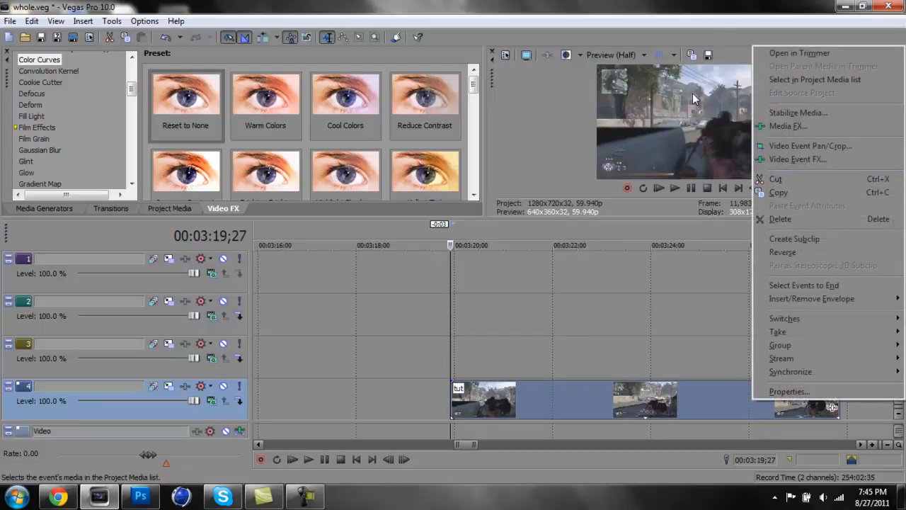
click(626, 347)
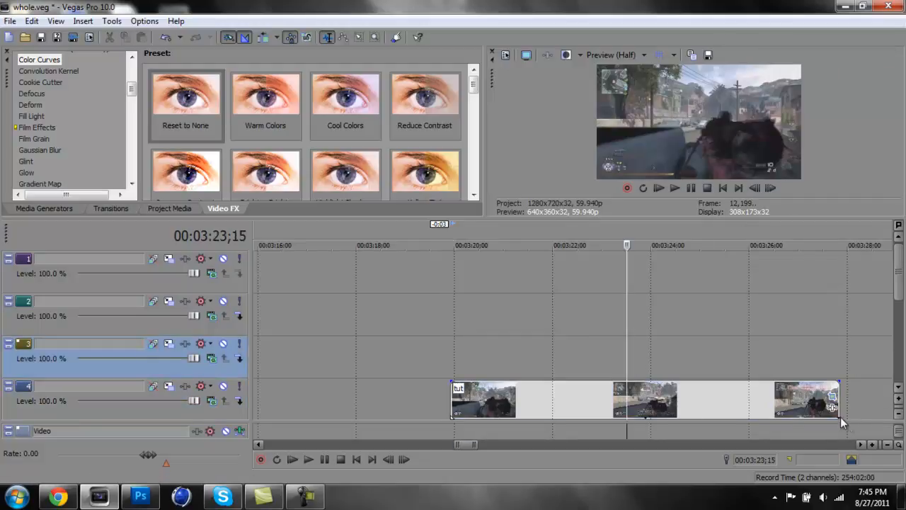
click(817, 407)
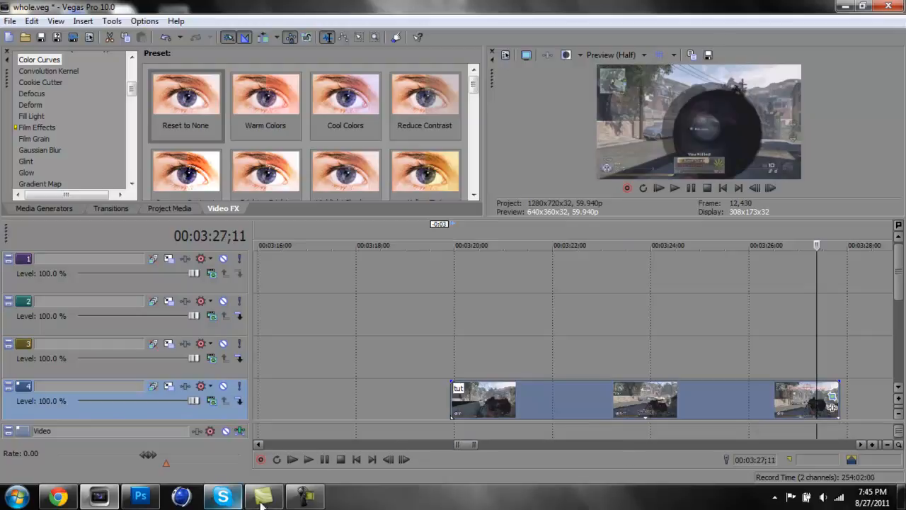
click(307, 501)
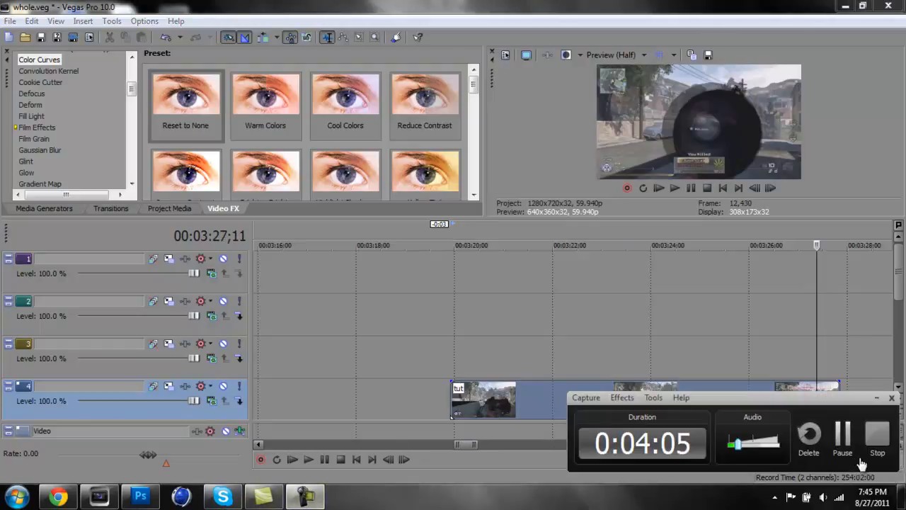
click(848, 438)
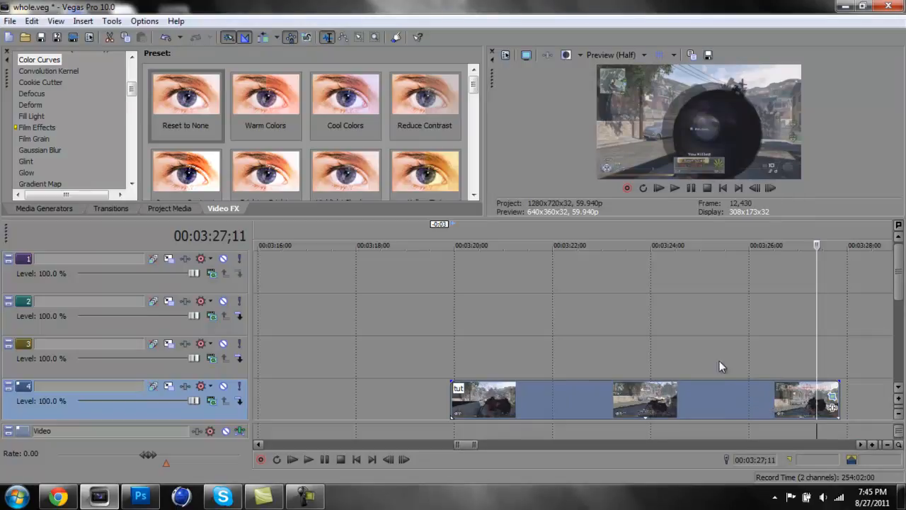
Open the tut clip's Event Pan/Crop settings and apply the (Default) preset
click(833, 395)
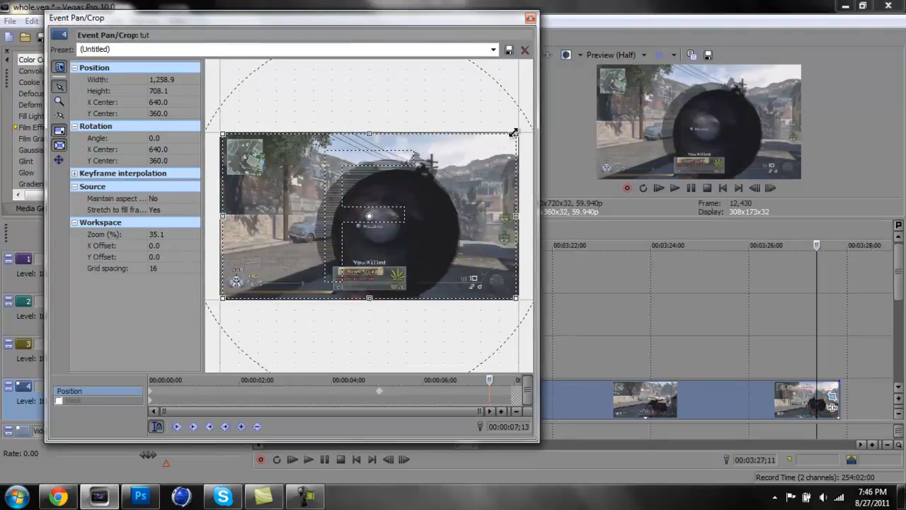
click(494, 50)
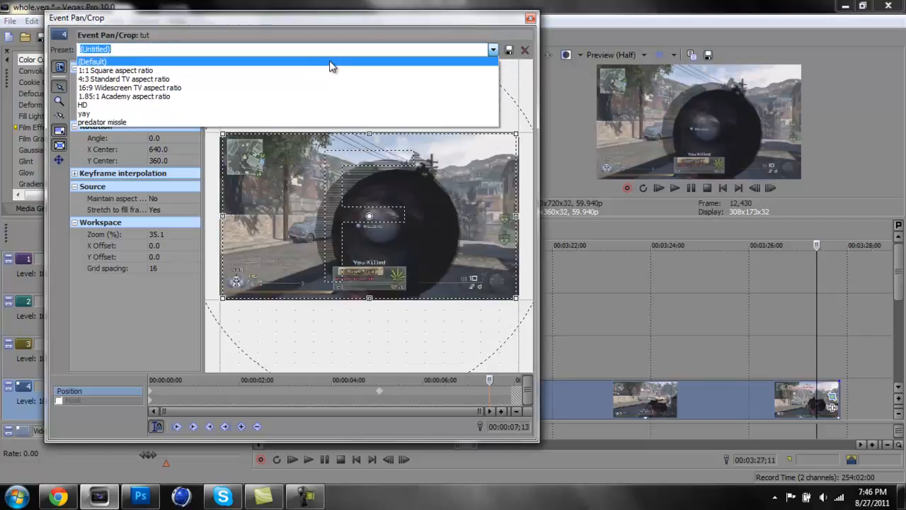
click(329, 61)
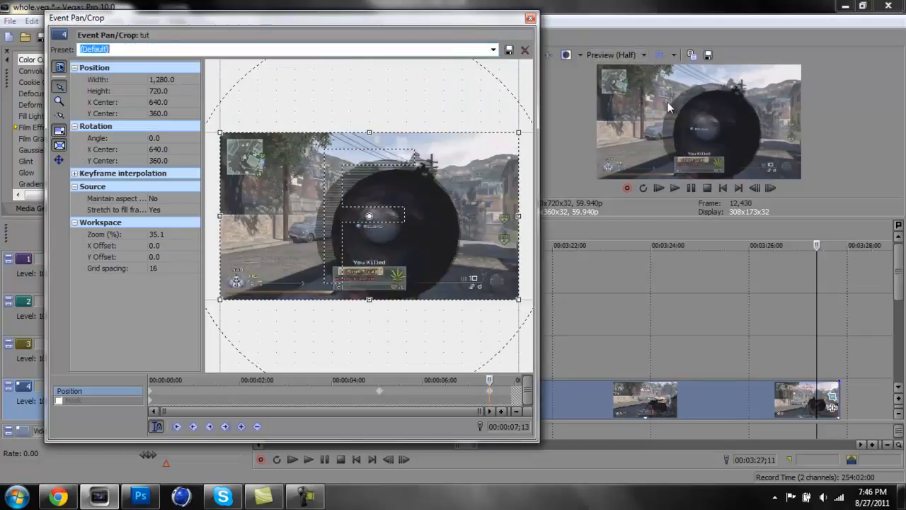
Keep Maintain aspect ratio set to No and crop the clip's frame slightly inside its edges
drag(686, 217, 729, 375)
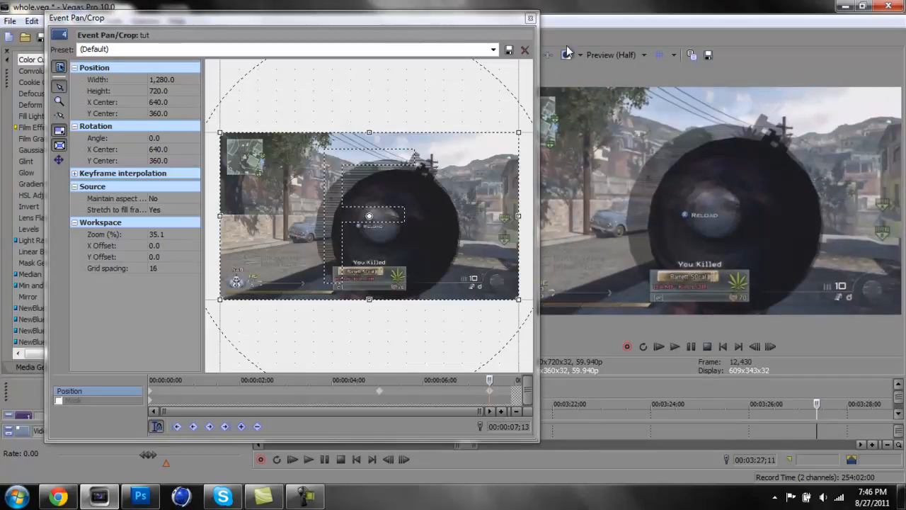
drag(442, 18, 371, 13)
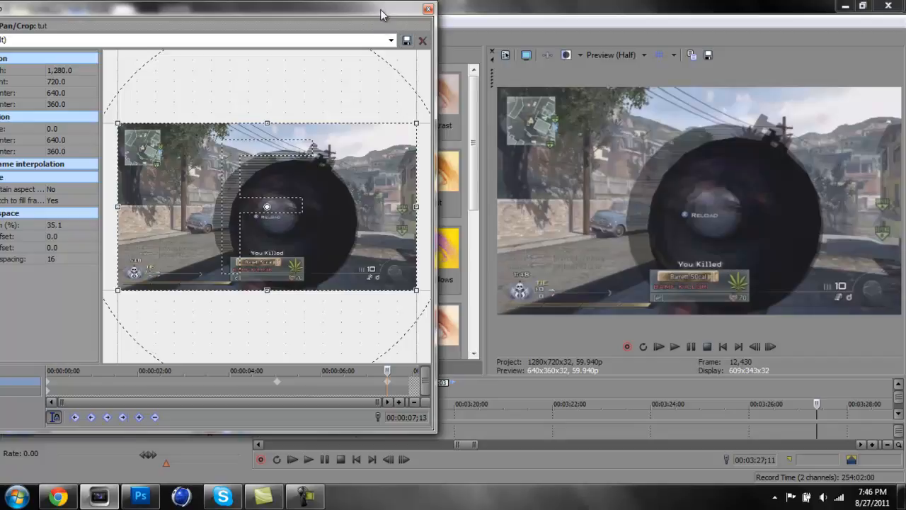
drag(397, 10, 467, 17)
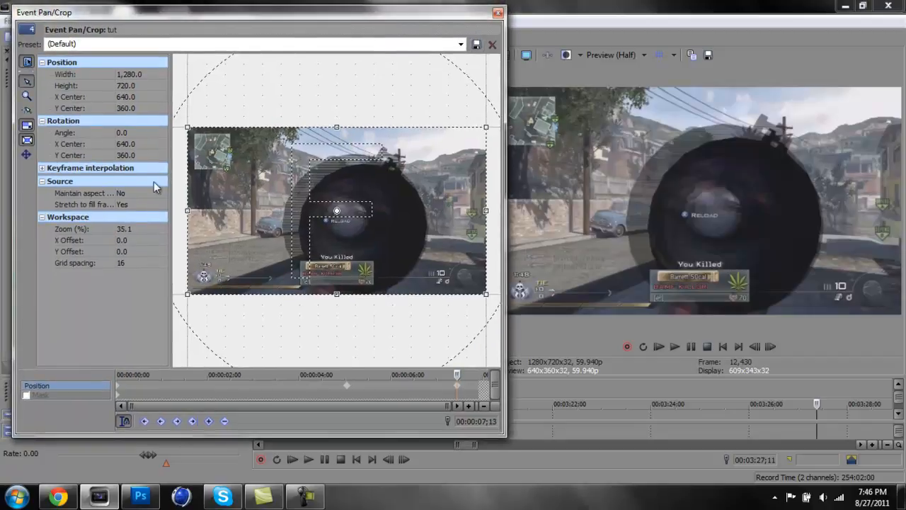
click(128, 196)
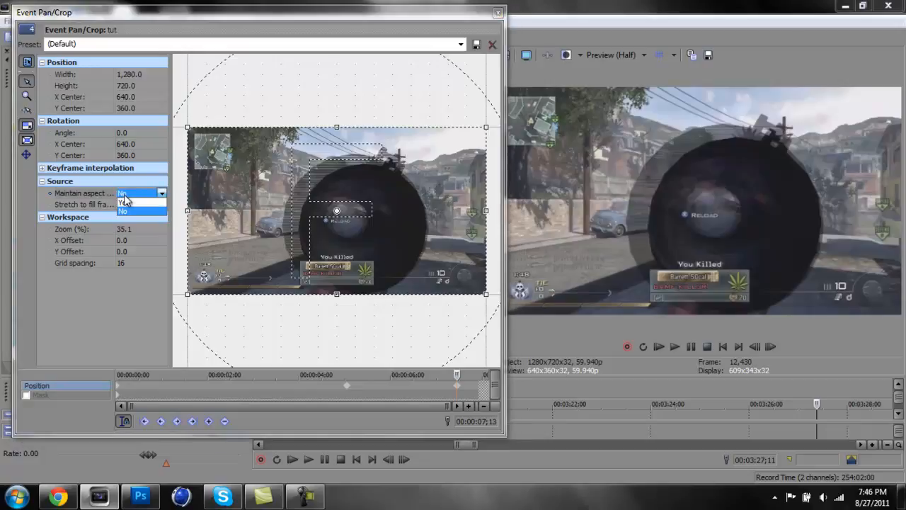
click(129, 212)
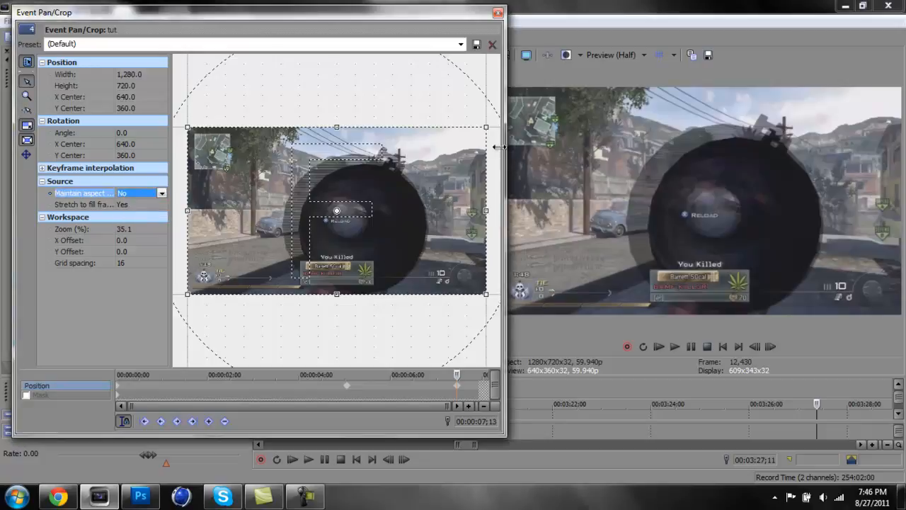
mouse_move(484, 128)
mouse_down()
mouse_move(477, 135)
mouse_move(486, 130)
mouse_up()
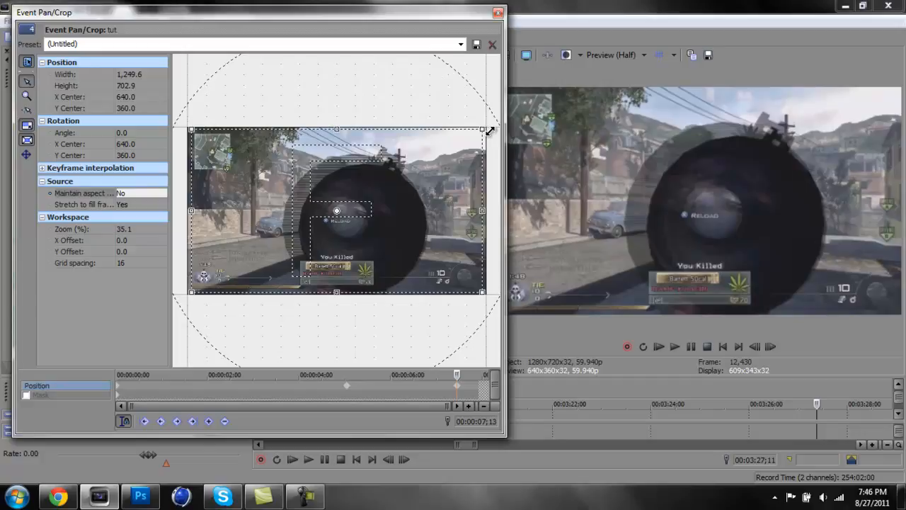
Apply the yay pan/crop preset to the clip, close its settings and restore the timeline's height
click(461, 44)
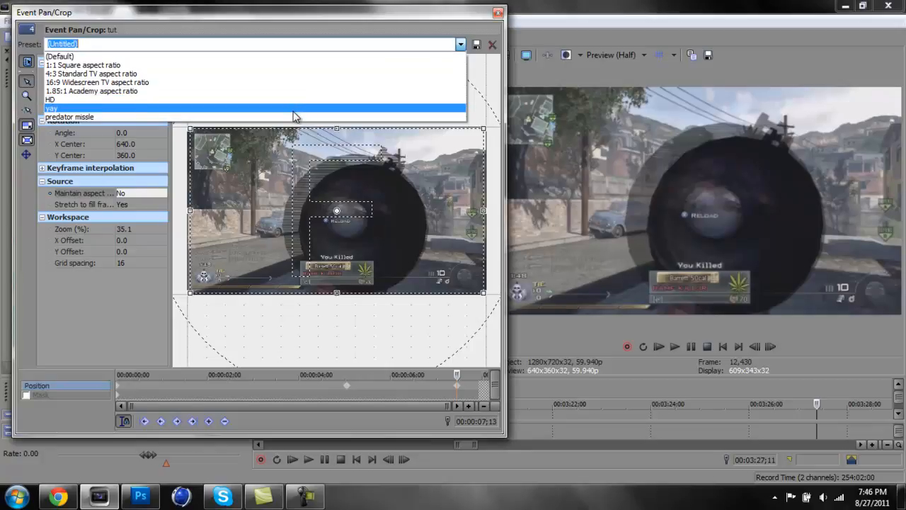
click(298, 109)
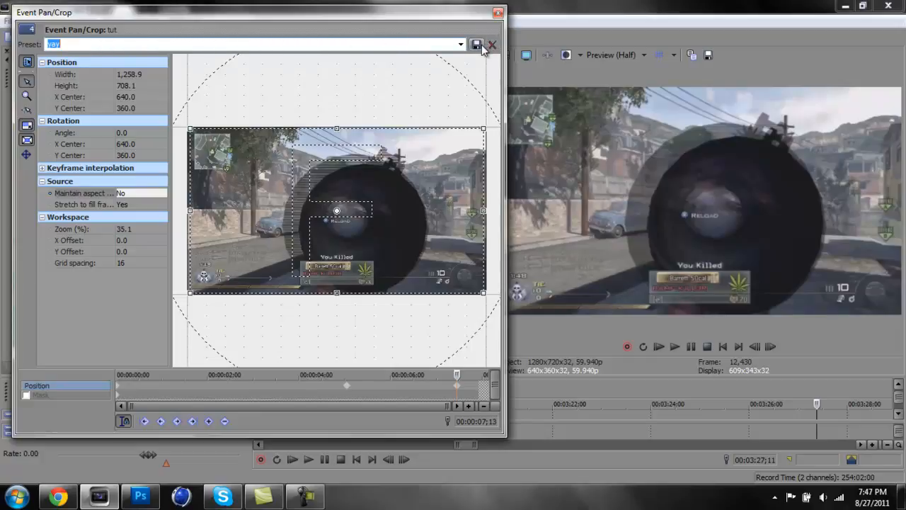
click(499, 13)
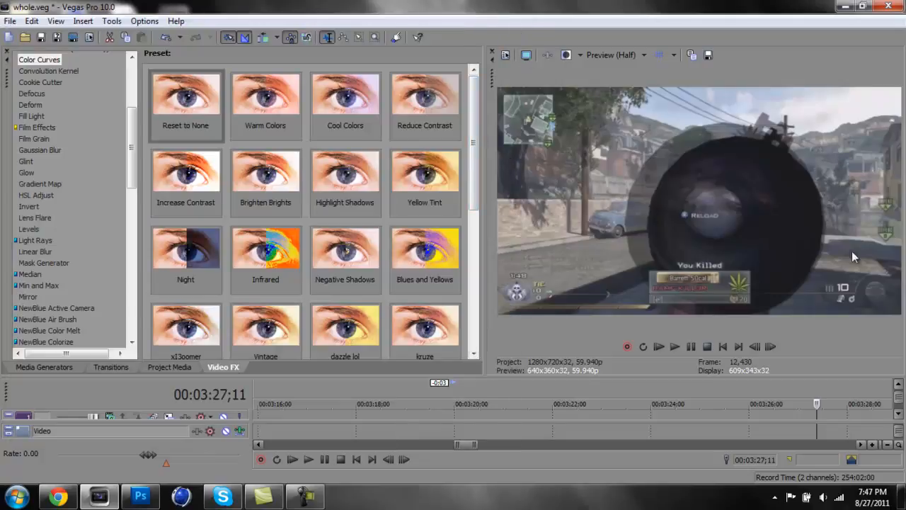
drag(762, 377, 863, 224)
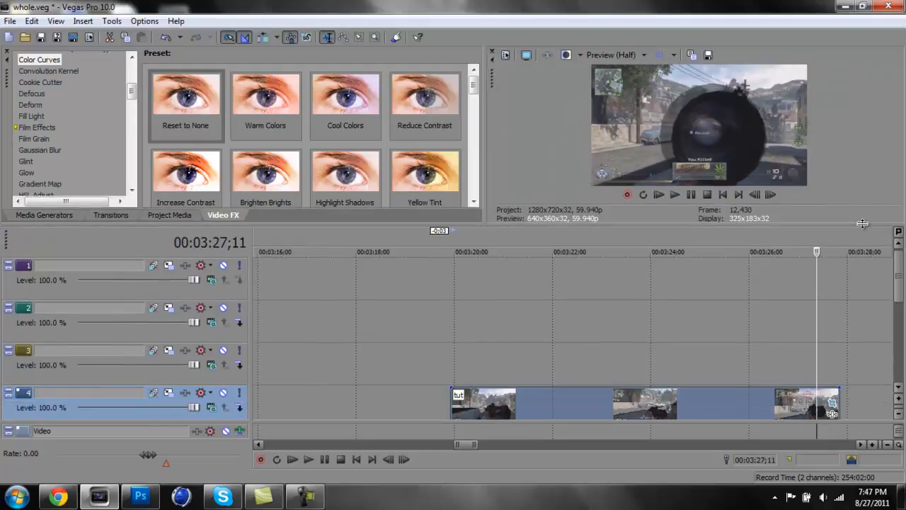
Apply the Levels video effect with the xI3oomer preset to the tut clip
scroll(902, 293, down, 1)
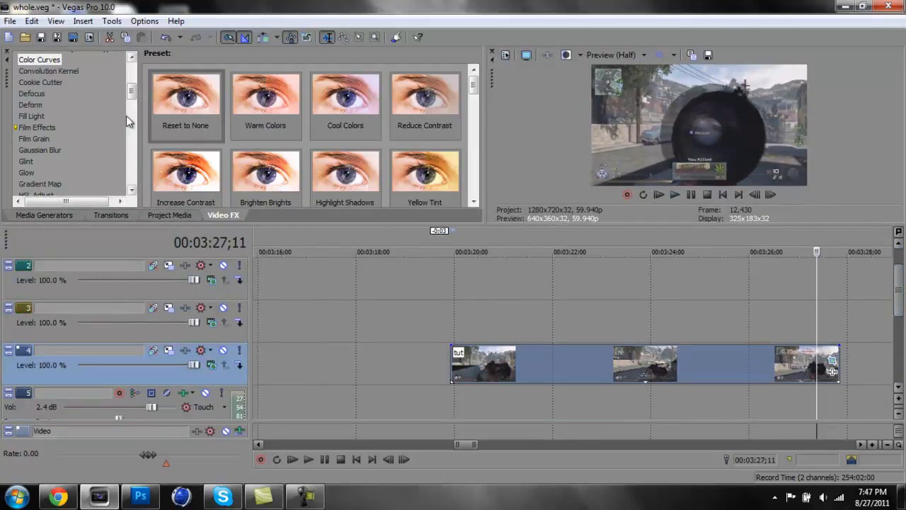
drag(130, 95, 132, 109)
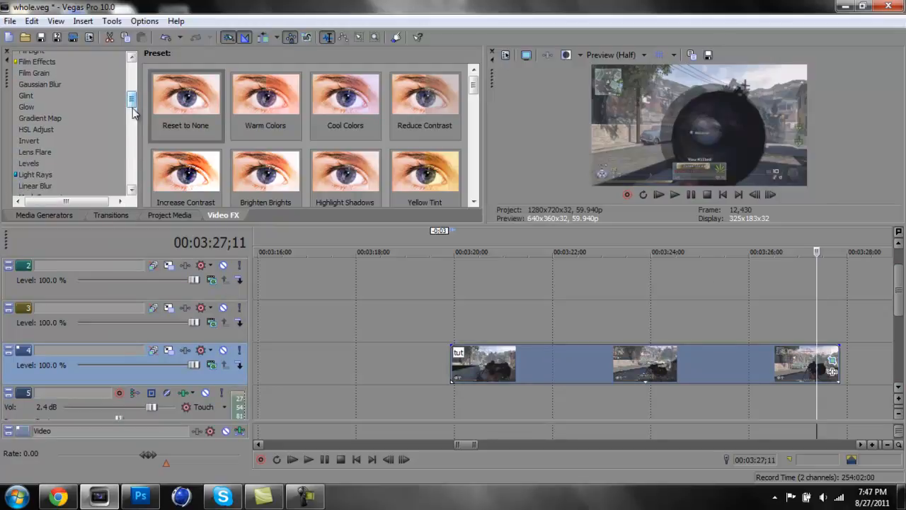
click(32, 163)
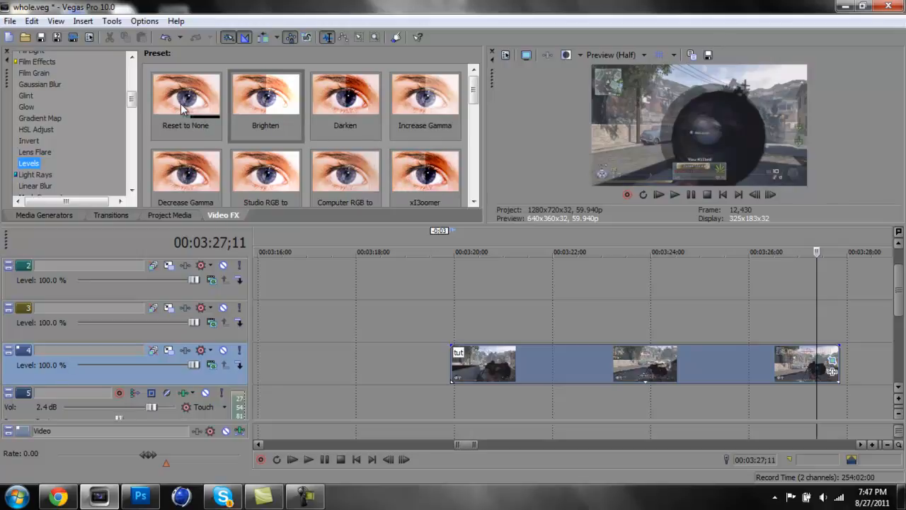
mouse_move(181, 105)
mouse_down()
mouse_move(562, 365)
mouse_move(276, 170)
mouse_move(452, 362)
mouse_move(309, 187)
mouse_move(290, 99)
mouse_move(187, 111)
mouse_up()
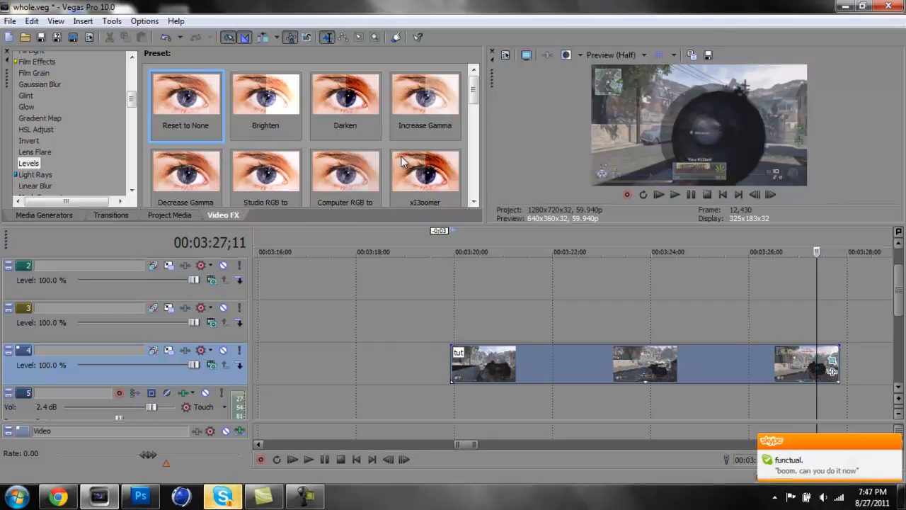
drag(401, 162, 527, 341)
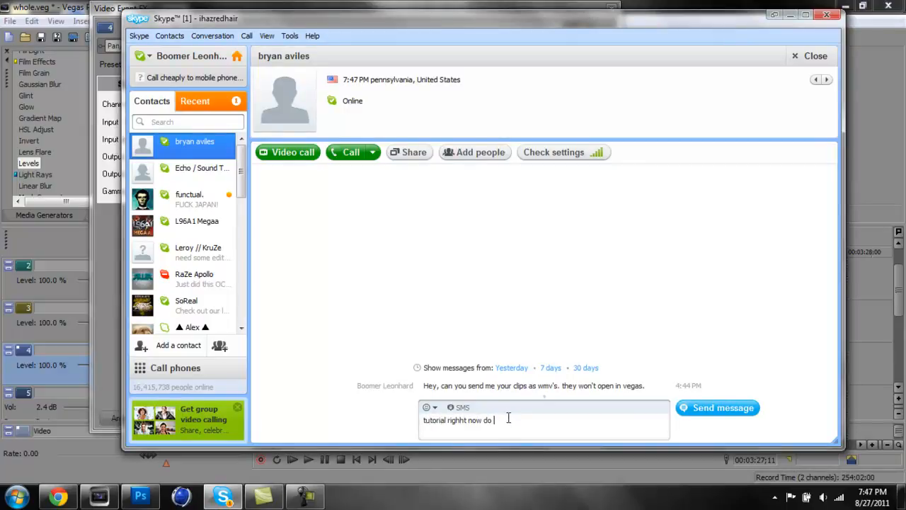
Send the Skype message "tutorial righht now do it in a little bit" and return to Vegas Pro
text(little bit)
key(Return)
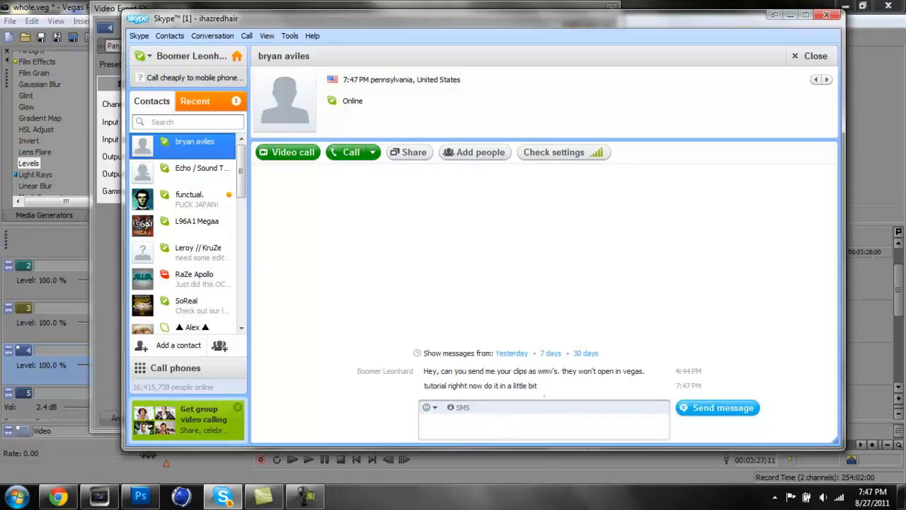
click(789, 15)
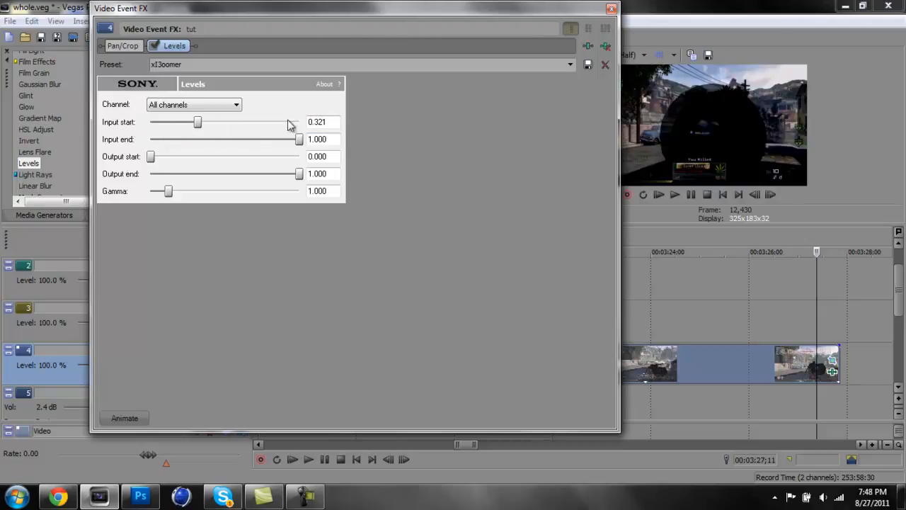
Keep Levels on All channels, try lowering Input end and restore it to 1.000, and raise Input start to 0.428
click(239, 110)
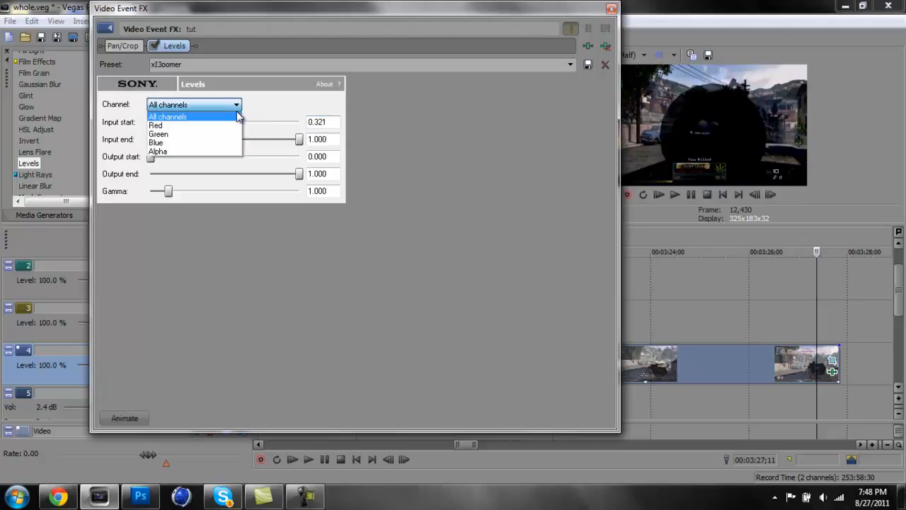
click(243, 115)
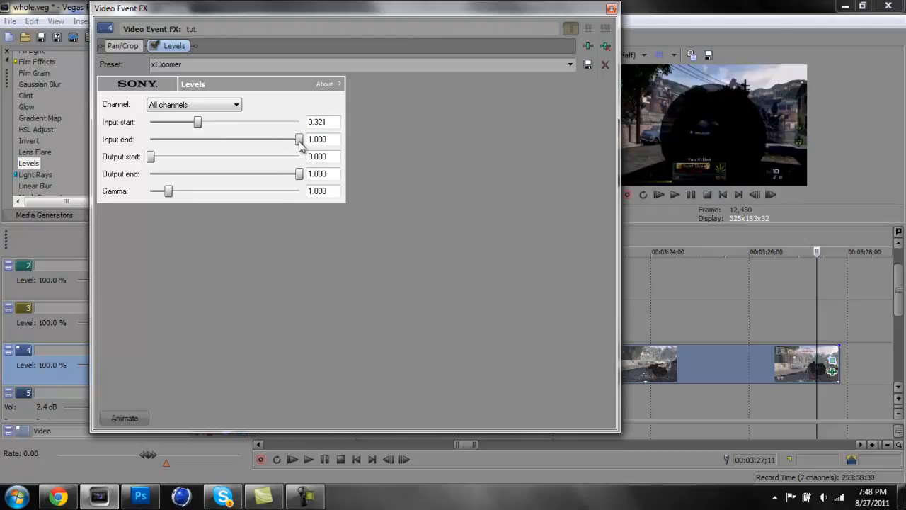
drag(299, 141, 242, 149)
drag(243, 153, 375, 149)
drag(199, 126, 216, 132)
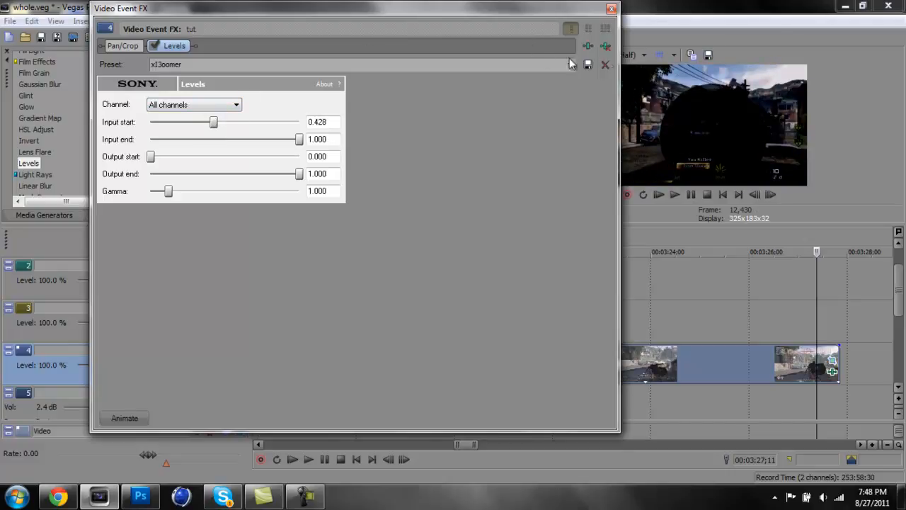
Remove the adjusted Levels effect from the clip and reapply Levels with the xI3oomer preset
click(607, 49)
drag(428, 175, 552, 354)
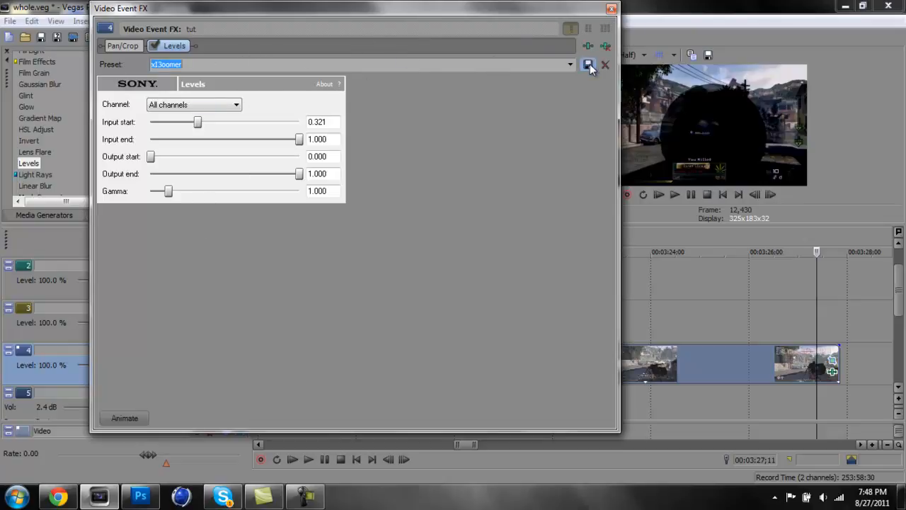
Add a second Levels effect with the Brighten preset to the tut clip and close the effects window
click(611, 8)
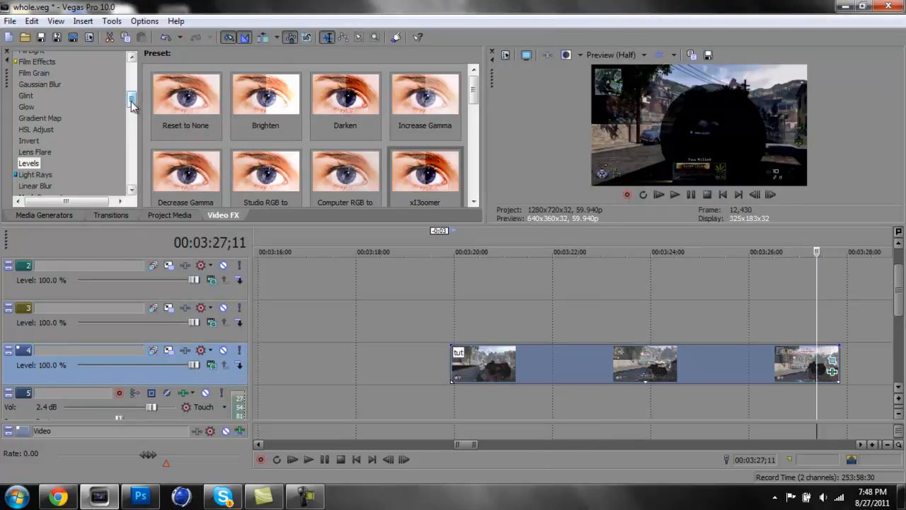
scroll(131, 101, up, 2)
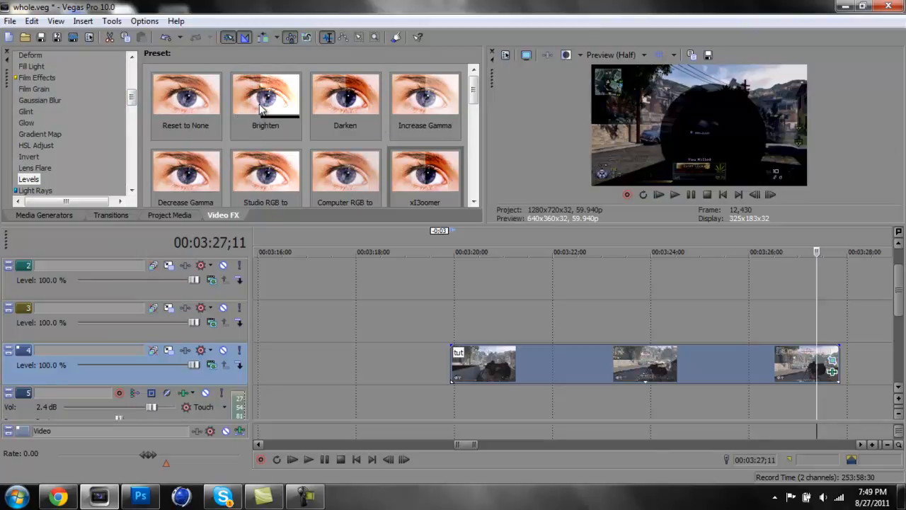
drag(261, 107, 624, 361)
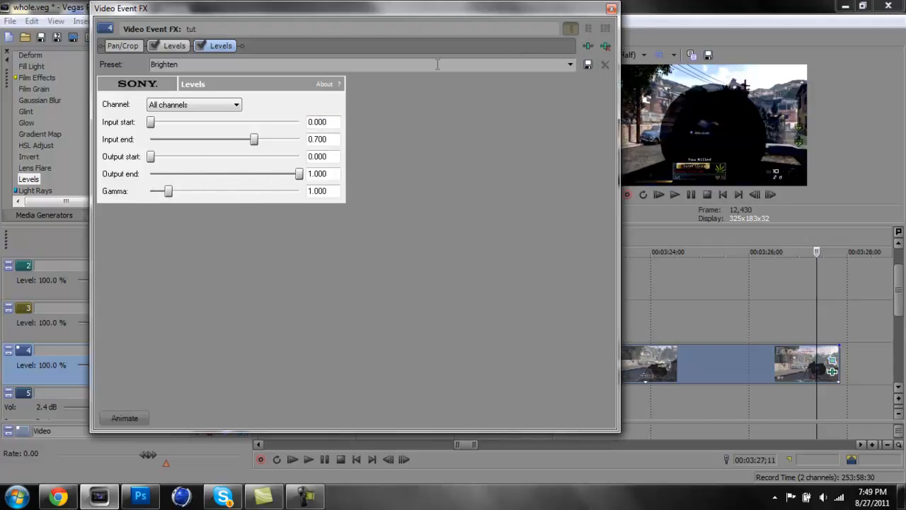
click(611, 10)
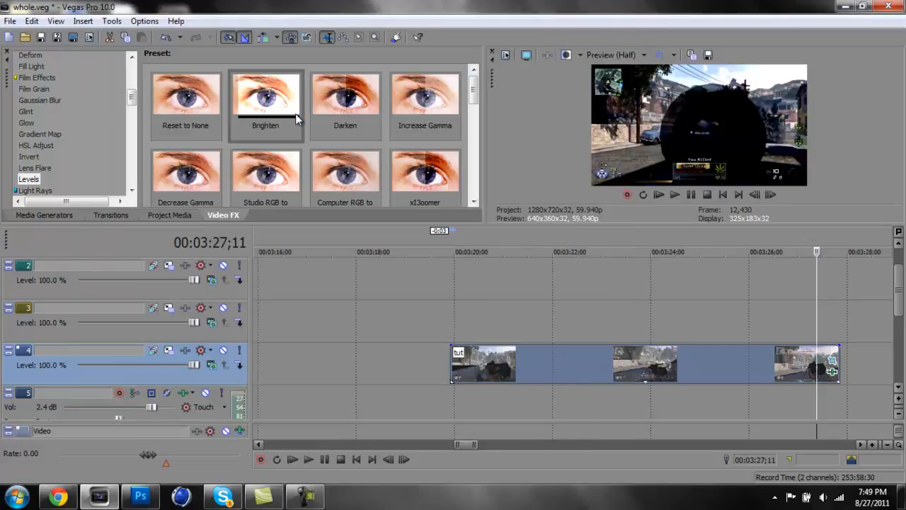
Try one more Levels effect with the Brighten preset on the tut clip and remove it
drag(290, 105, 669, 351)
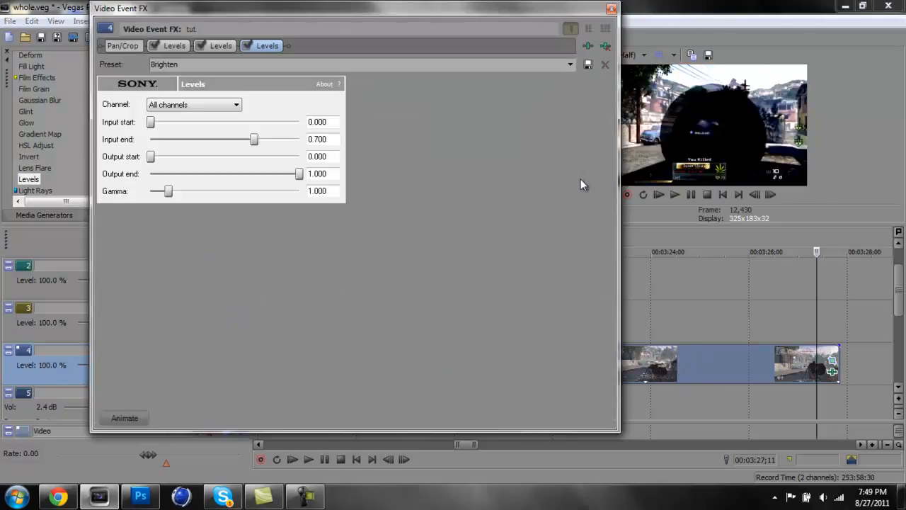
click(606, 46)
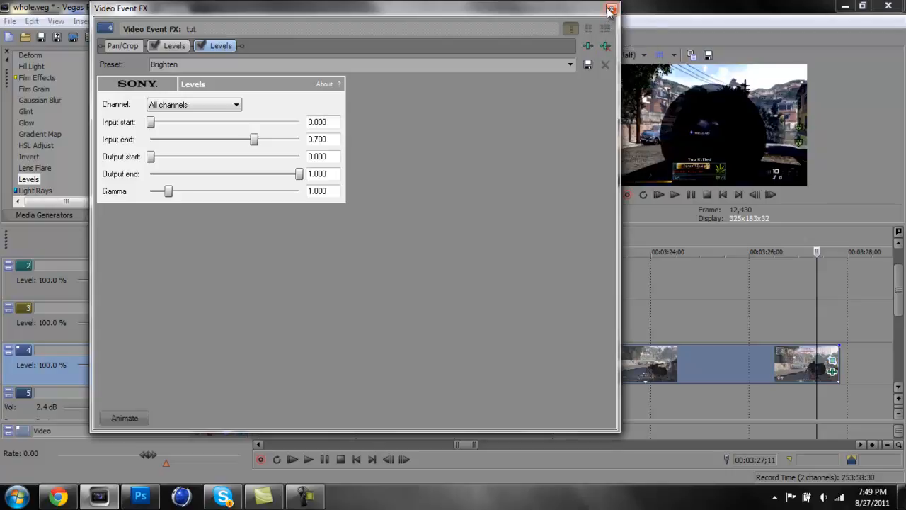
click(611, 10)
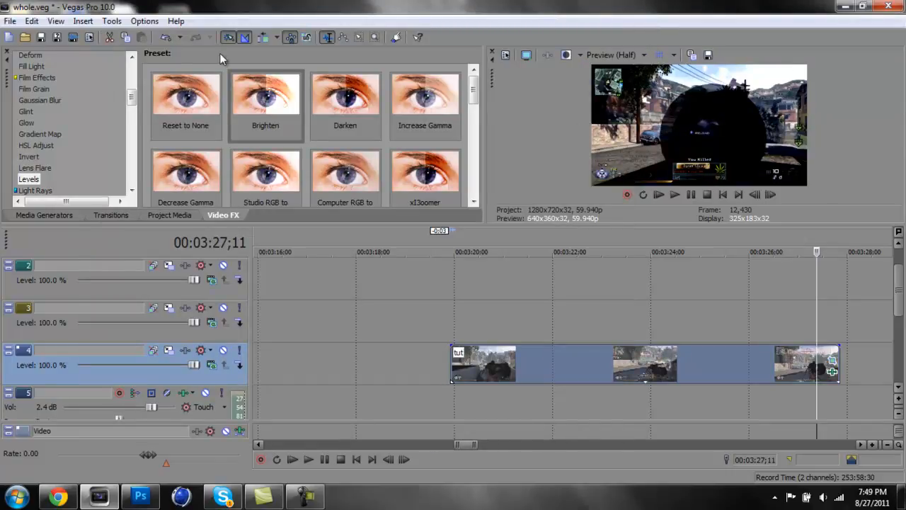
Apply the Color Curves video effect with the girly<3 preset to the tut clip
drag(131, 99, 115, 84)
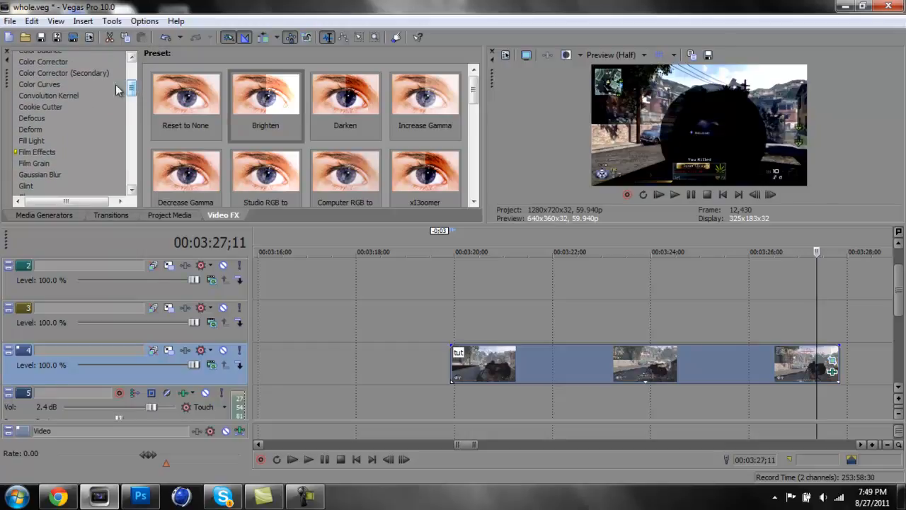
click(47, 85)
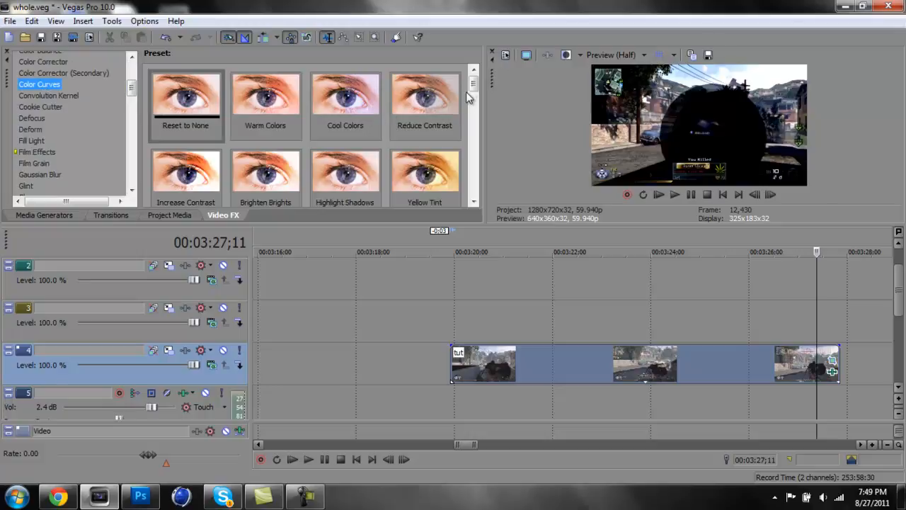
drag(473, 83, 471, 153)
drag(329, 102, 598, 351)
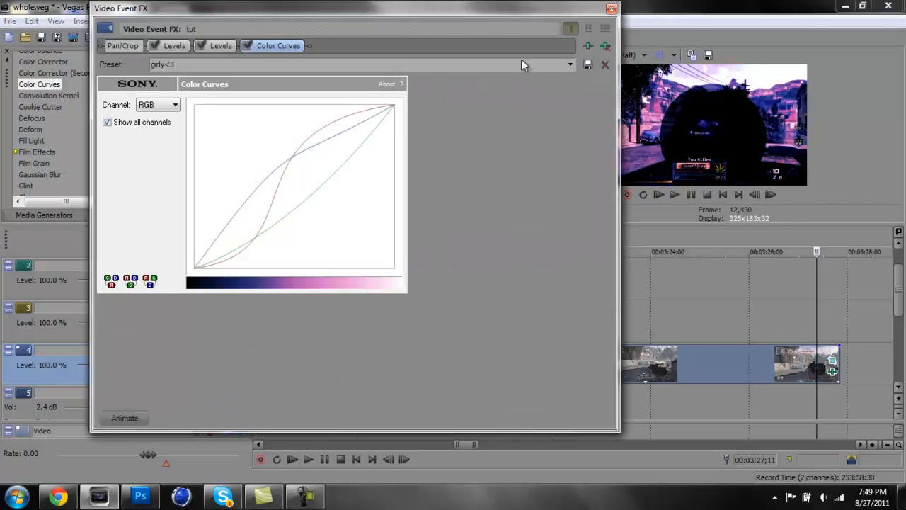
drag(577, 13, 503, 18)
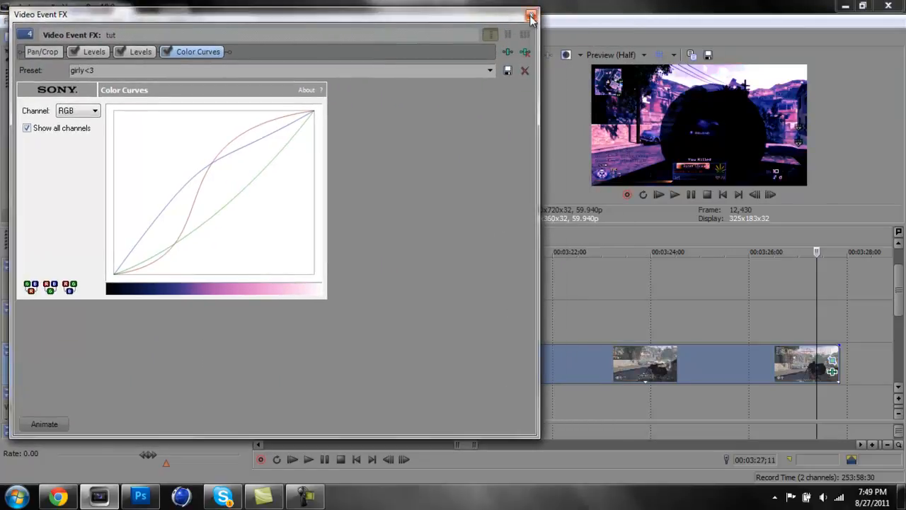
click(531, 17)
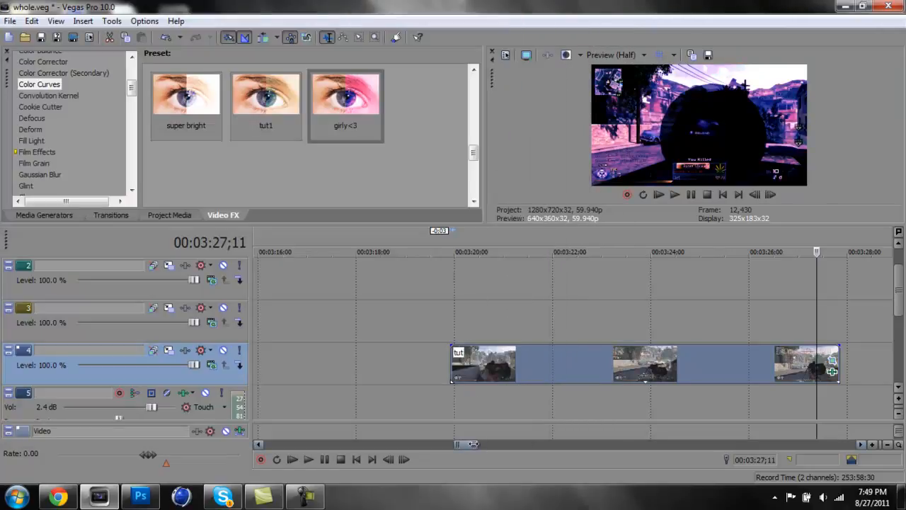
Remove the girly<3 Color Curves effect from the tut clip
mouse_move(468, 450)
mouse_down()
mouse_move(368, 453)
mouse_move(475, 450)
mouse_move(467, 451)
mouse_up()
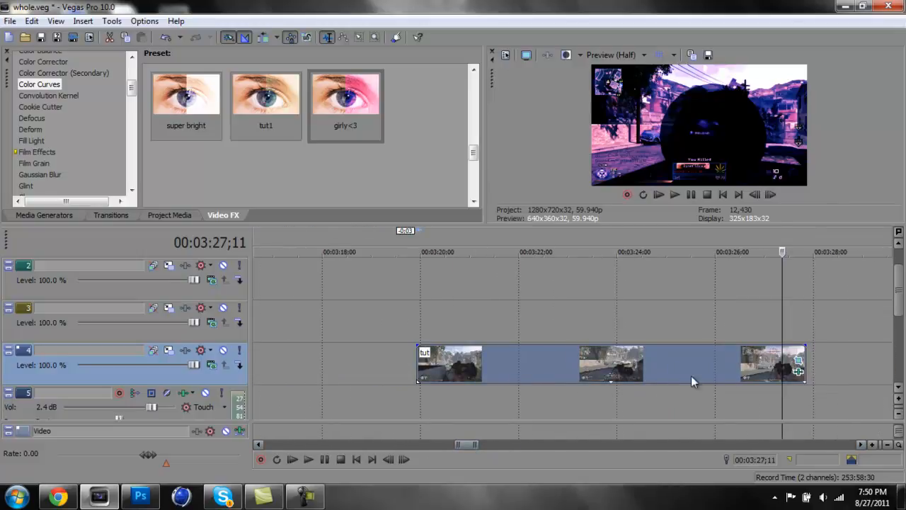
click(799, 371)
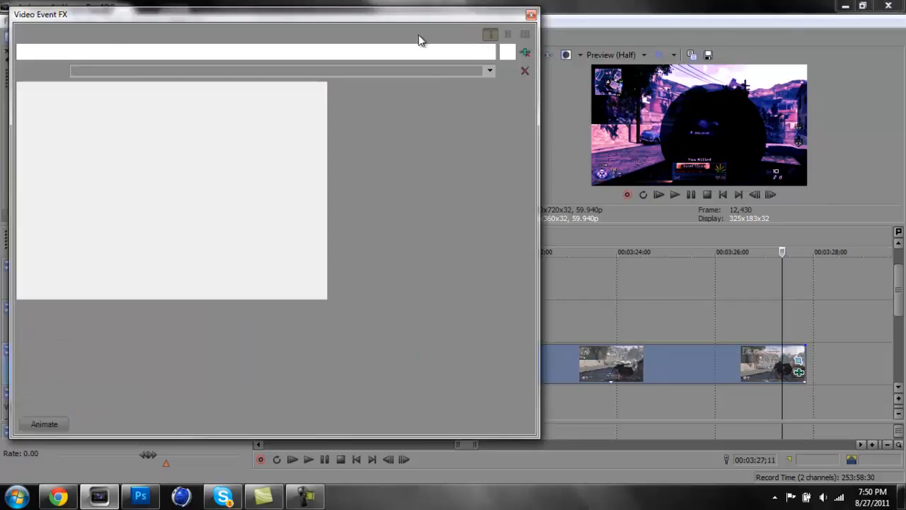
click(524, 53)
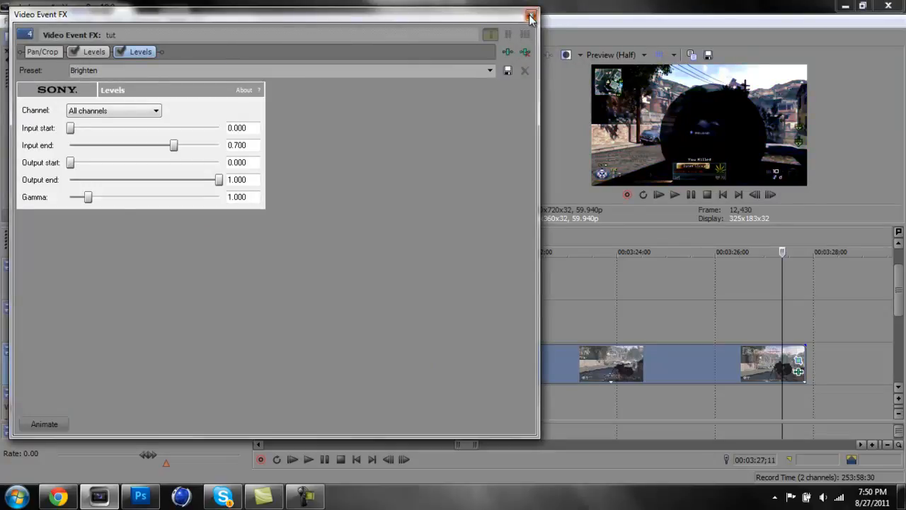
click(531, 14)
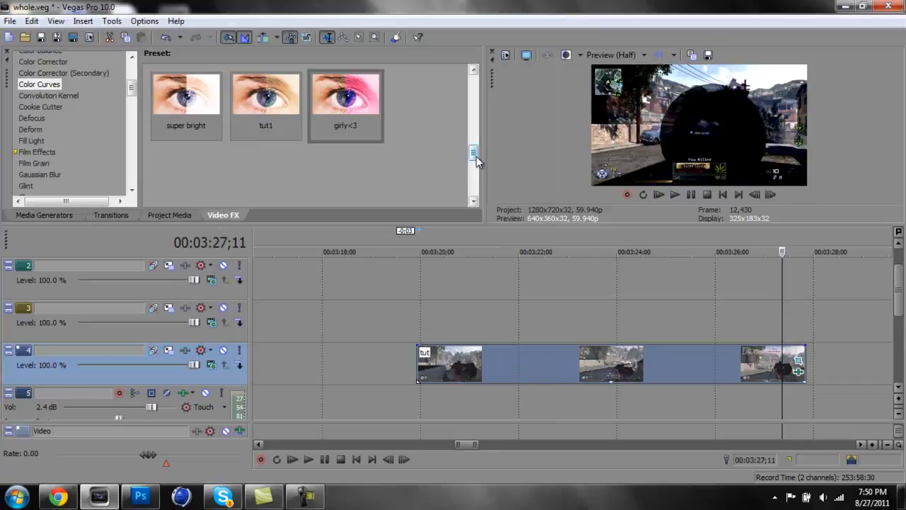
Apply the Color Curves video effect with the Reset to None preset to the tut clip
drag(473, 154, 474, 82)
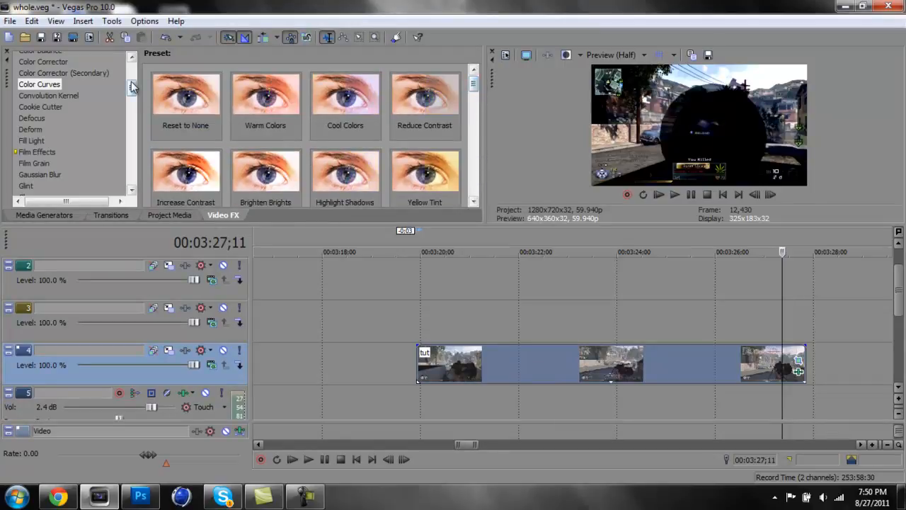
drag(178, 96, 525, 363)
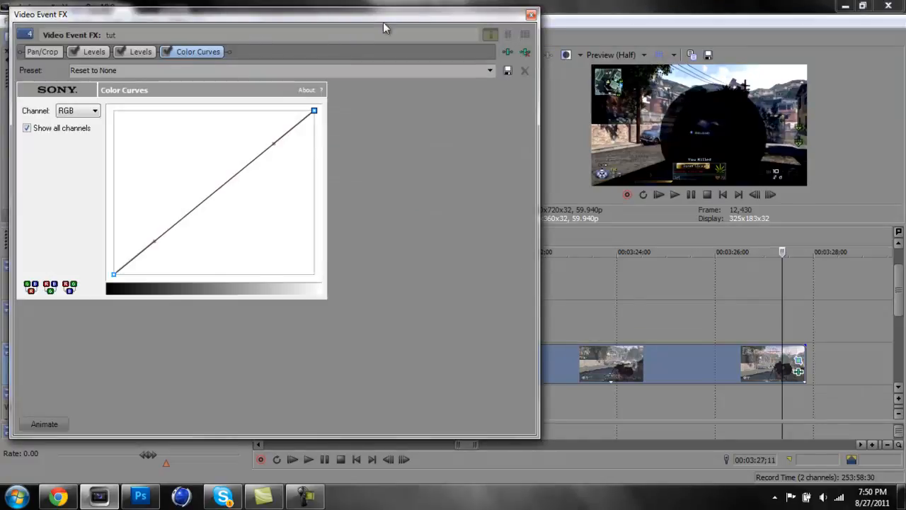
click(530, 15)
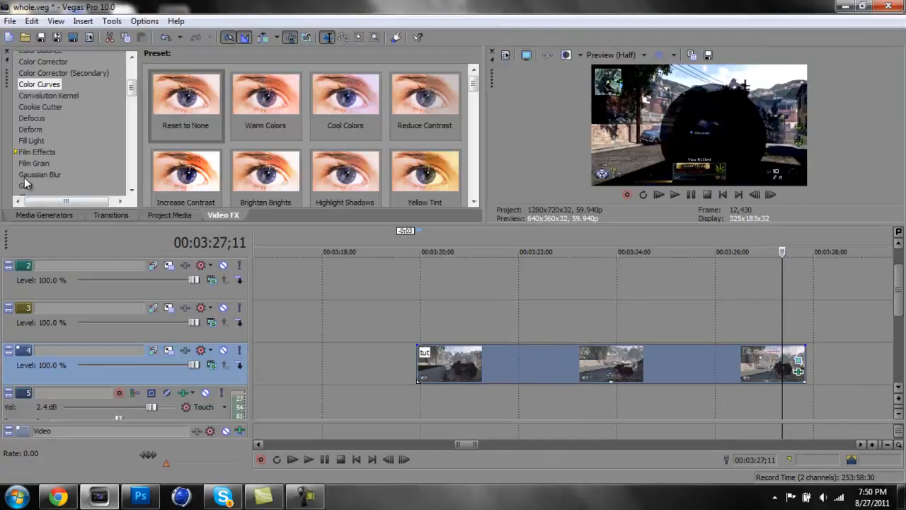
Add a second Color Curves effect with the Reset to None preset to the tut clip
scroll(43, 123, down, 4)
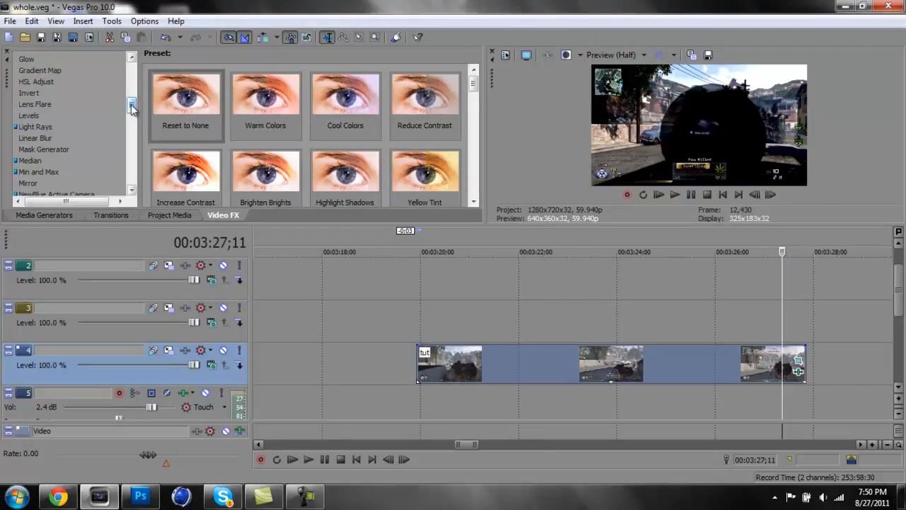
drag(131, 105, 133, 82)
click(44, 123)
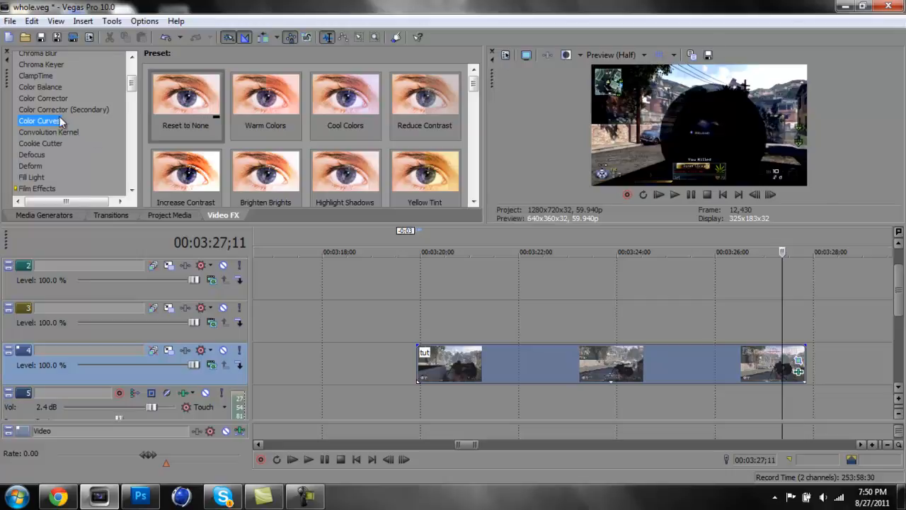
drag(176, 101, 475, 357)
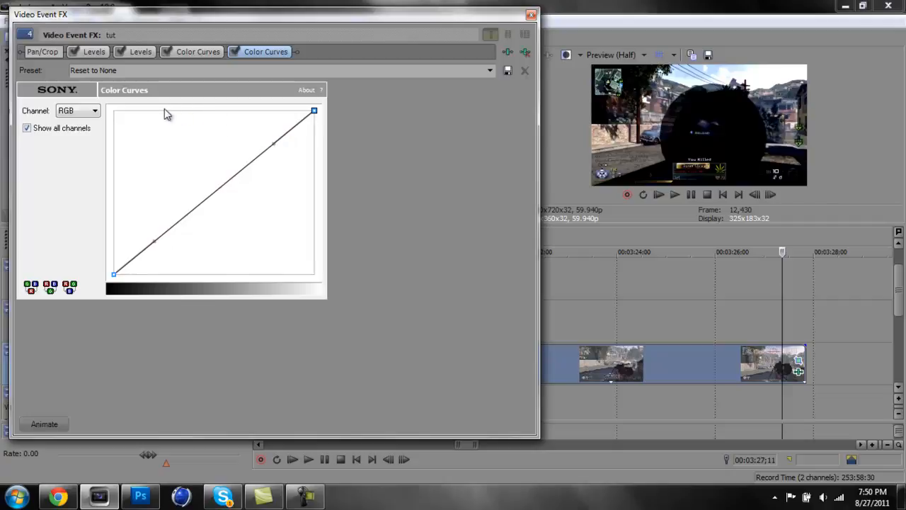
Keep the RGB channel, try reshaping the curve with its upper handle, and return it to a straight diagonal
click(95, 112)
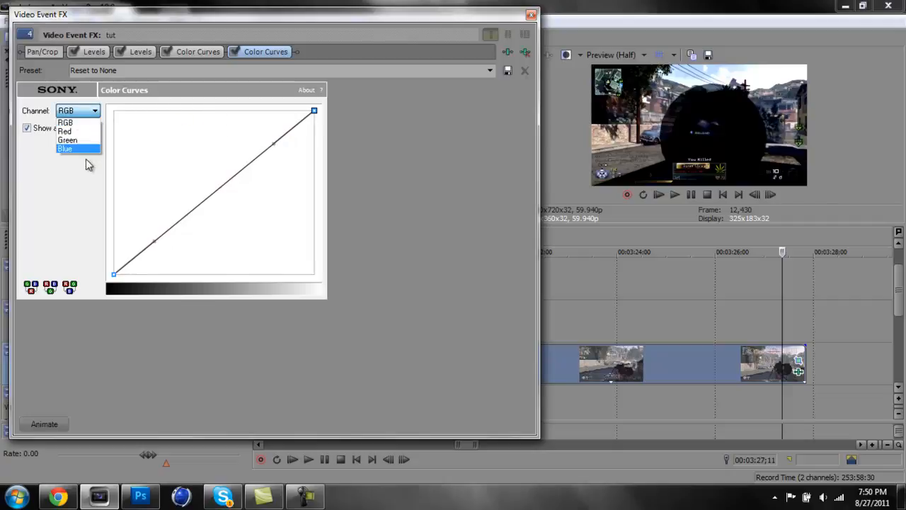
click(98, 113)
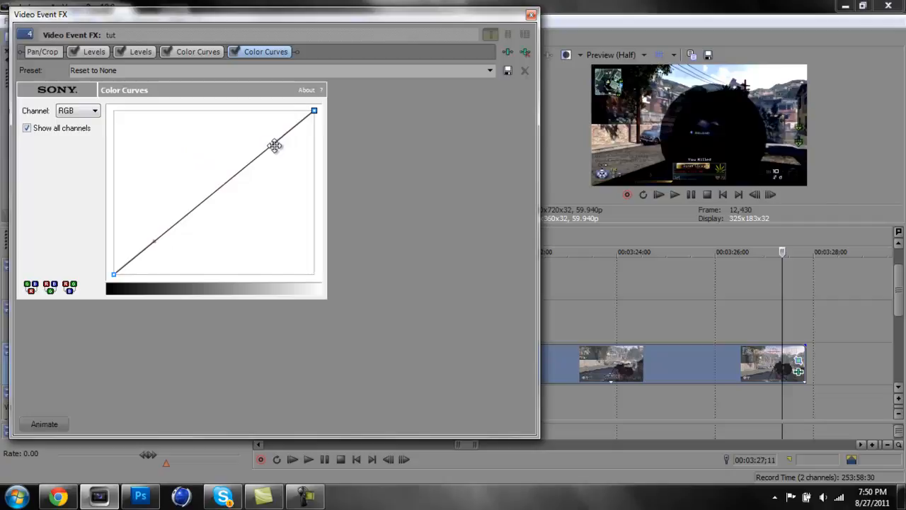
drag(275, 146, 266, 162)
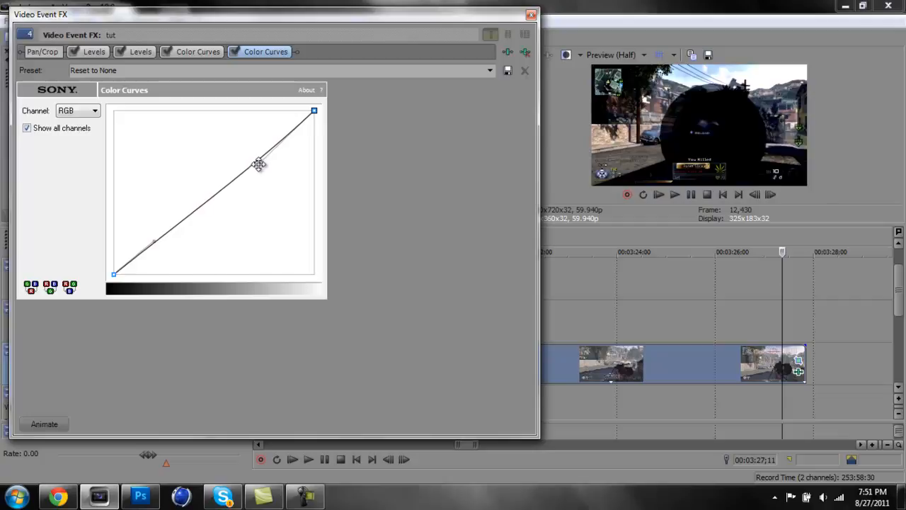
drag(258, 164, 216, 172)
drag(173, 206, 129, 236)
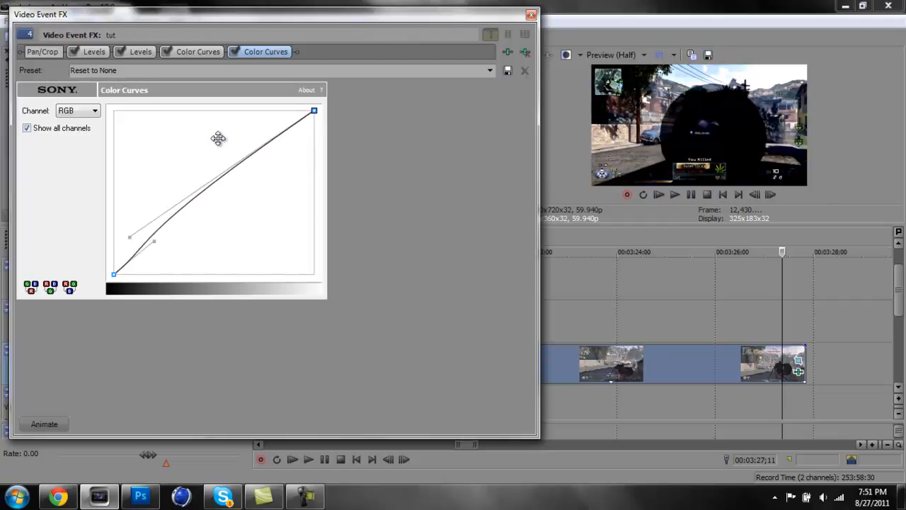
drag(220, 137, 280, 119)
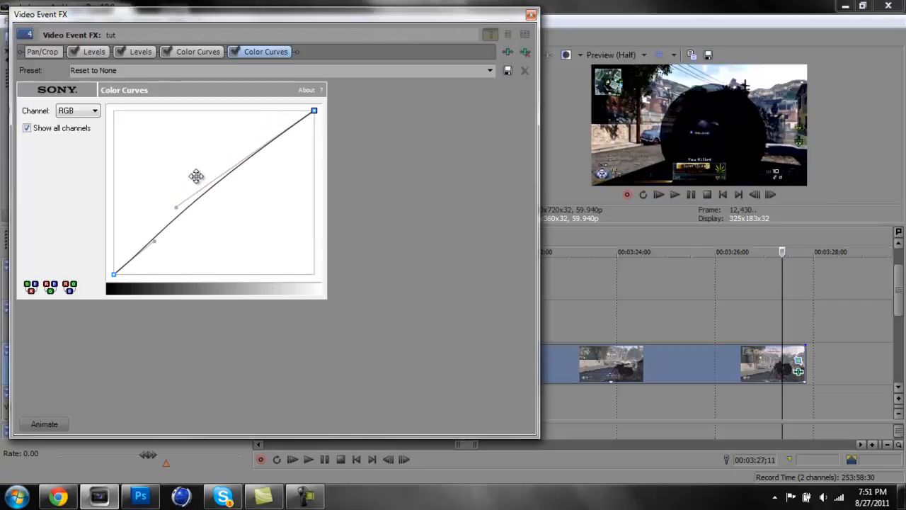
drag(174, 207, 257, 160)
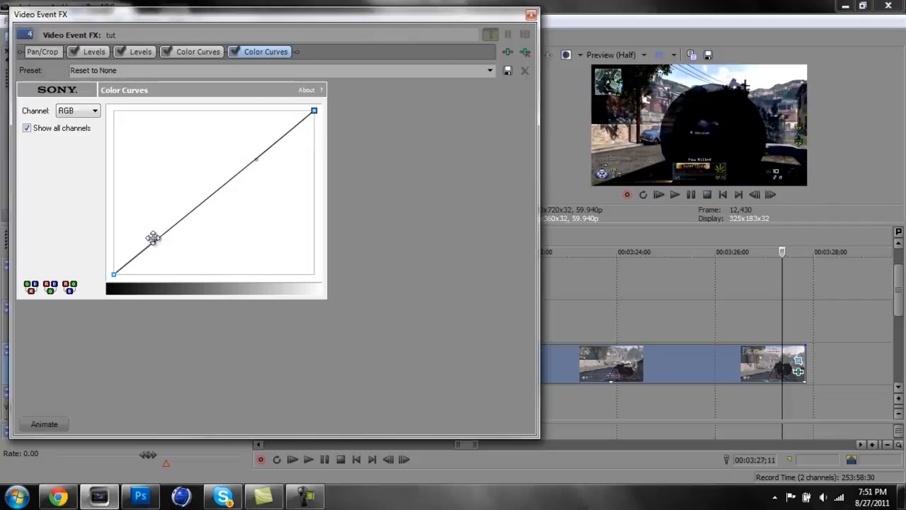
Bend the RGB curve into an inverse S, with its lower handle above the diagonal and its upper handle below
drag(154, 239, 153, 205)
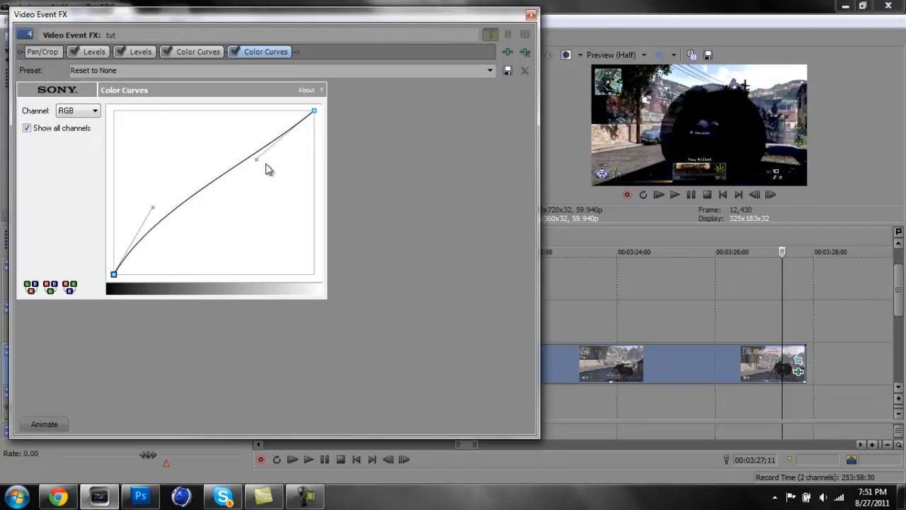
drag(257, 159, 284, 192)
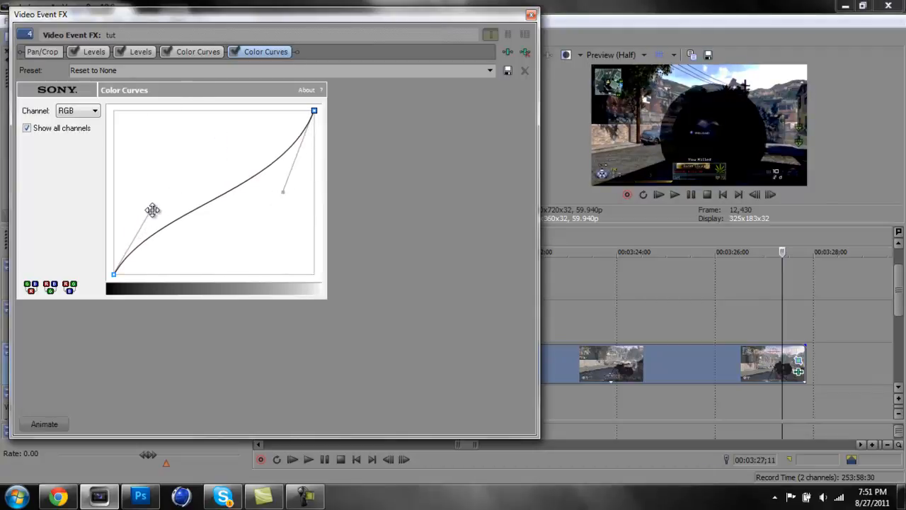
Switch Color Curves to the Red channel and bend the red curve into an S, lower in the shadows and higher in the highlights
click(95, 111)
click(79, 127)
drag(284, 191, 301, 183)
drag(241, 188, 173, 124)
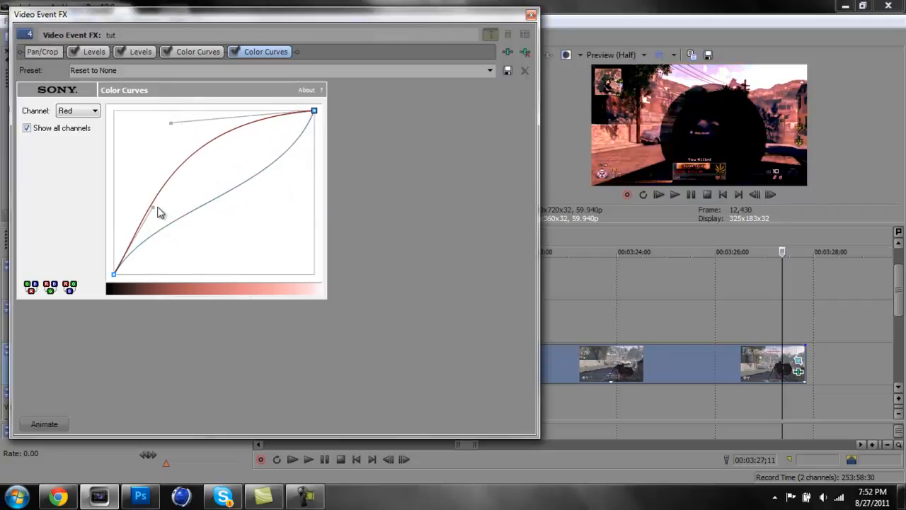
drag(153, 207, 207, 204)
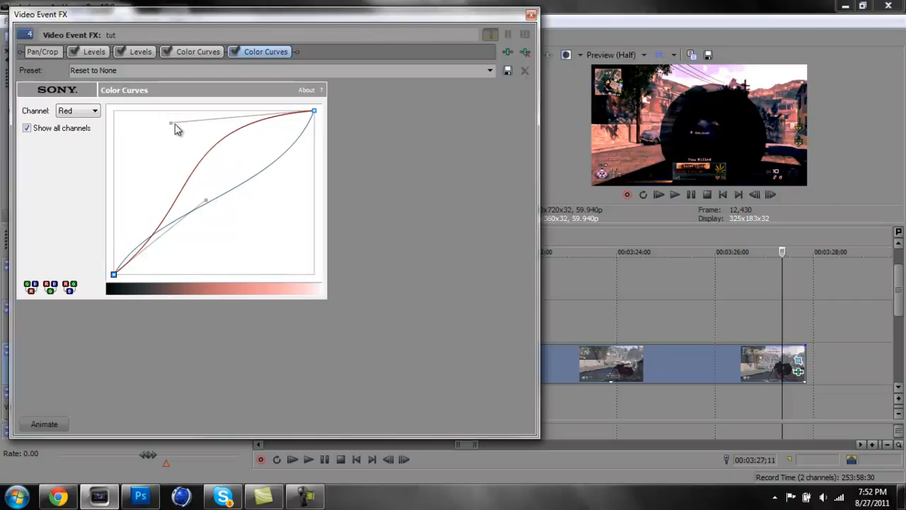
drag(172, 124, 231, 226)
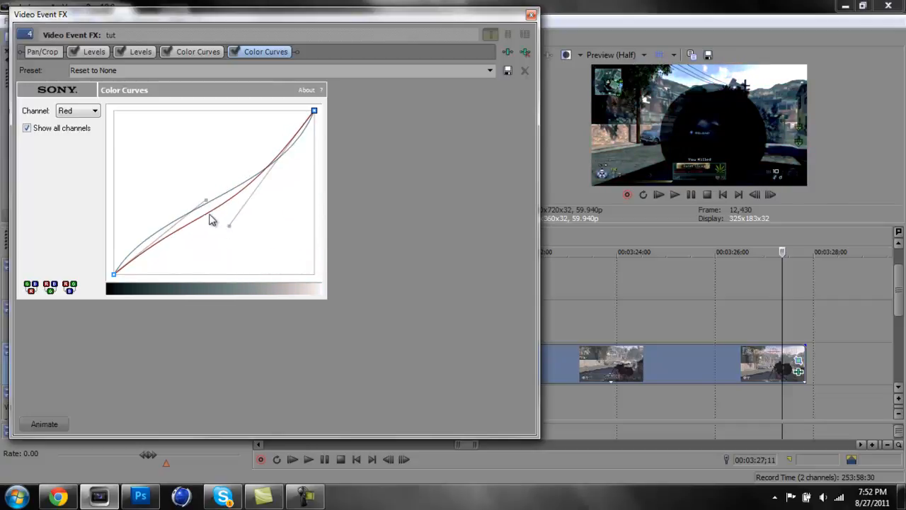
drag(205, 199, 233, 219)
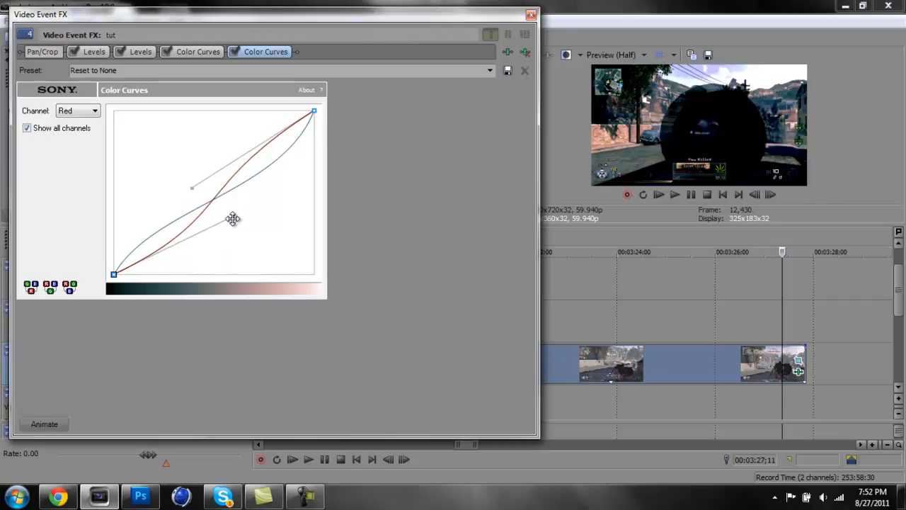
Switch Color Curves to the Green channel and flatten the green curve toward the diagonal using both of its handles
click(96, 112)
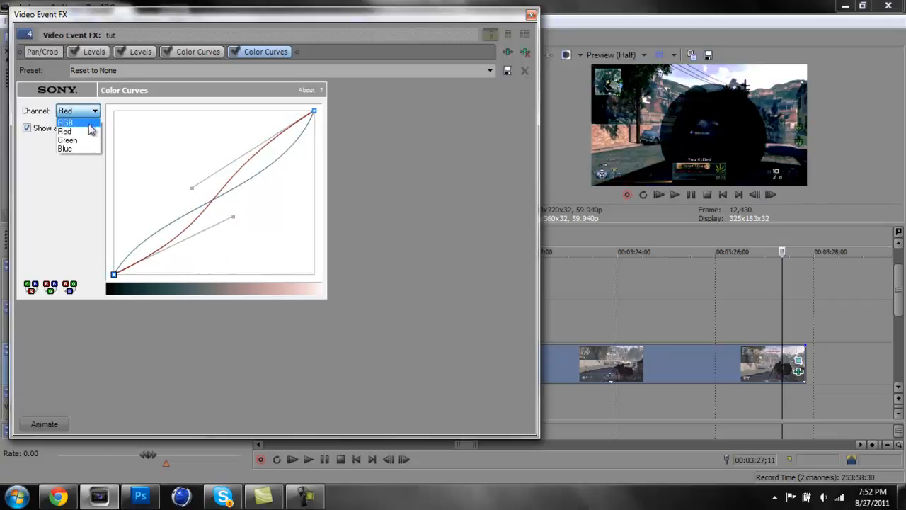
click(71, 132)
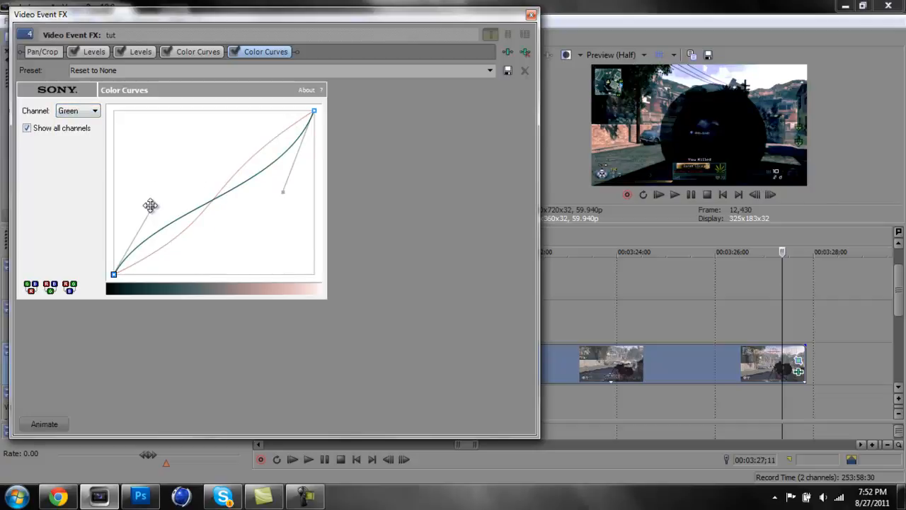
mouse_move(151, 206)
mouse_down()
mouse_move(172, 217)
mouse_move(163, 217)
mouse_up()
drag(283, 191, 267, 175)
Switch Color Curves to the Blue channel and bend the blue curve into an S, lower in the shadows and higher in the highlights
click(94, 110)
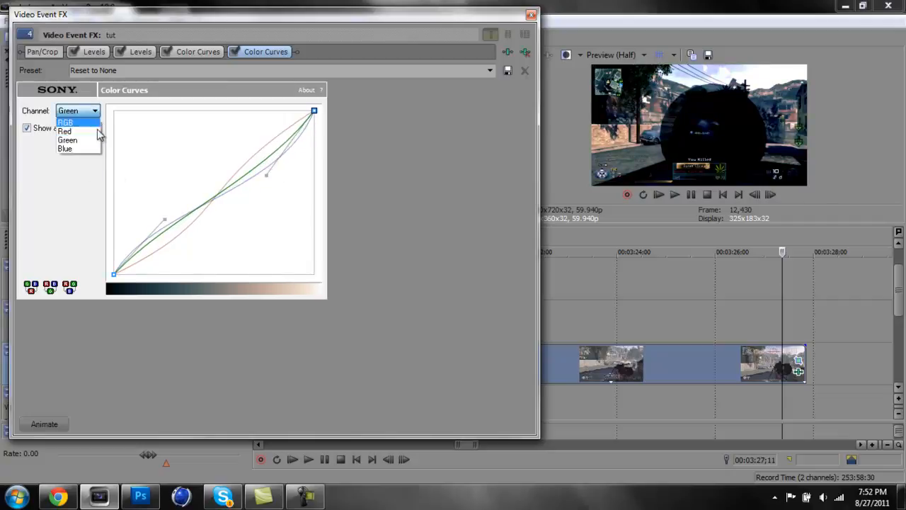
click(83, 149)
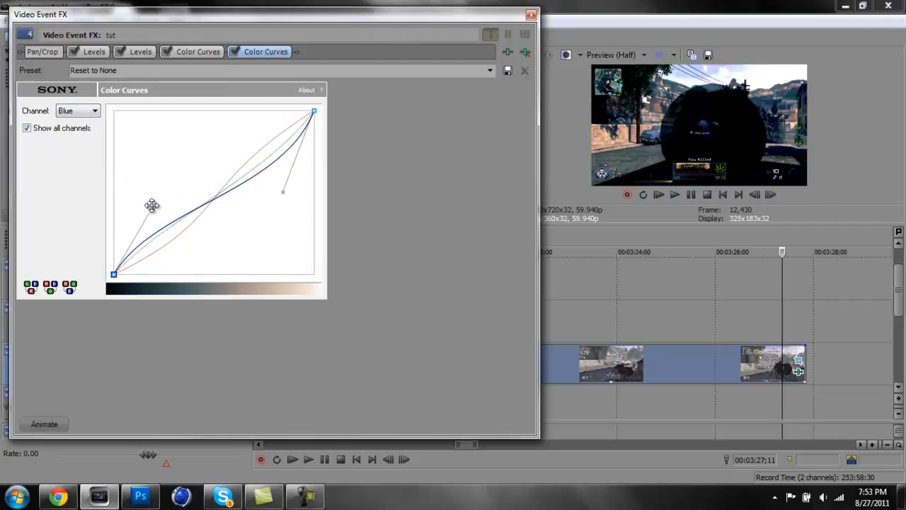
drag(151, 204, 171, 219)
drag(284, 194, 221, 164)
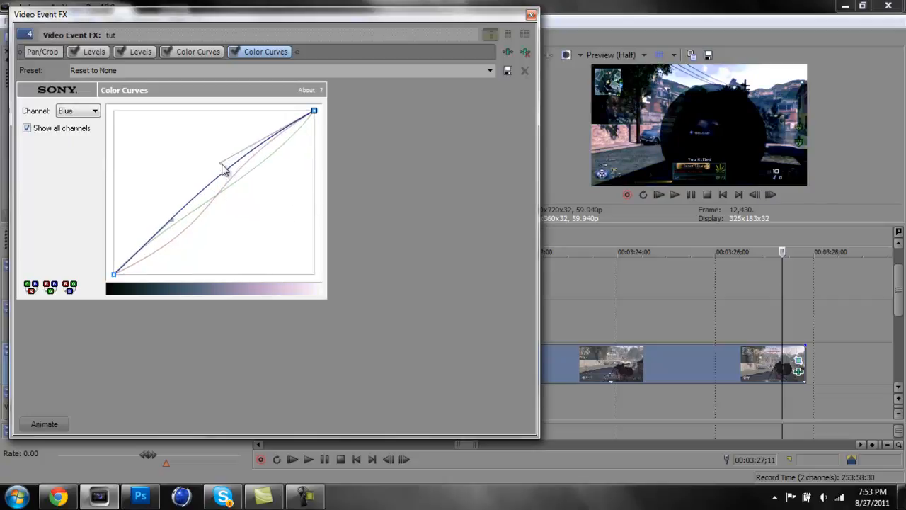
drag(171, 221, 210, 250)
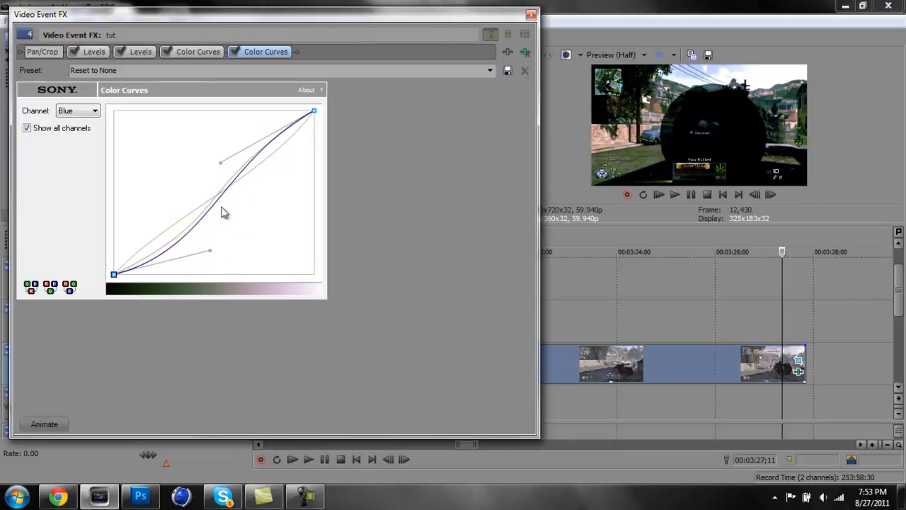
mouse_move(206, 251)
mouse_down()
mouse_move(261, 235)
mouse_move(274, 215)
mouse_move(210, 237)
mouse_up()
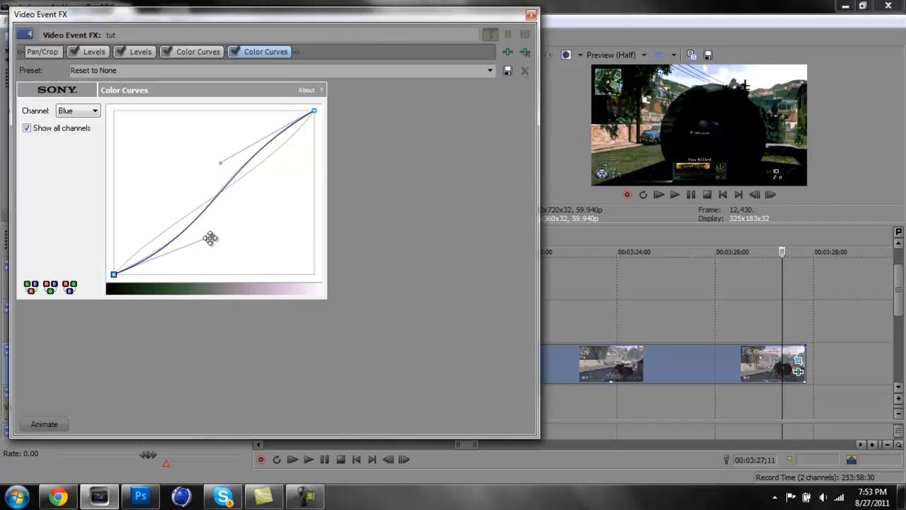
Remove both Color Curves effects from the tut clip, keeping the two Levels effects, and close the event effects window
click(509, 52)
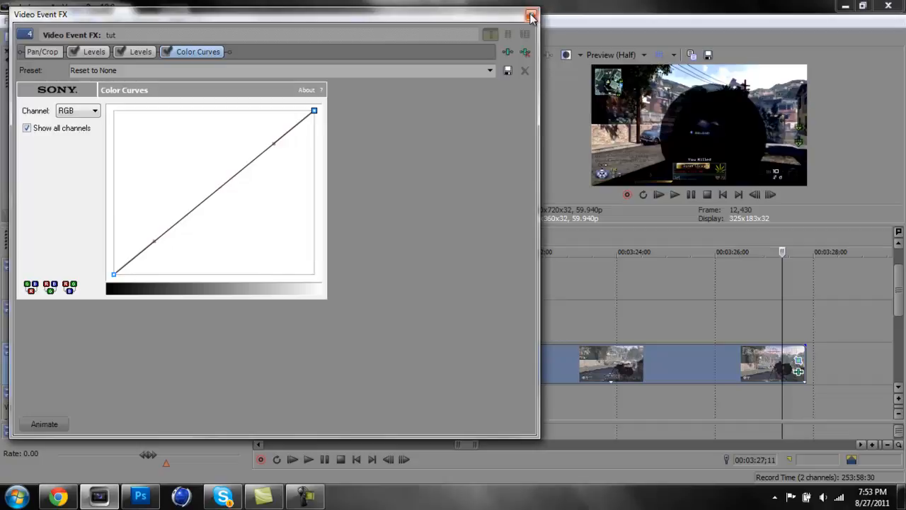
click(525, 52)
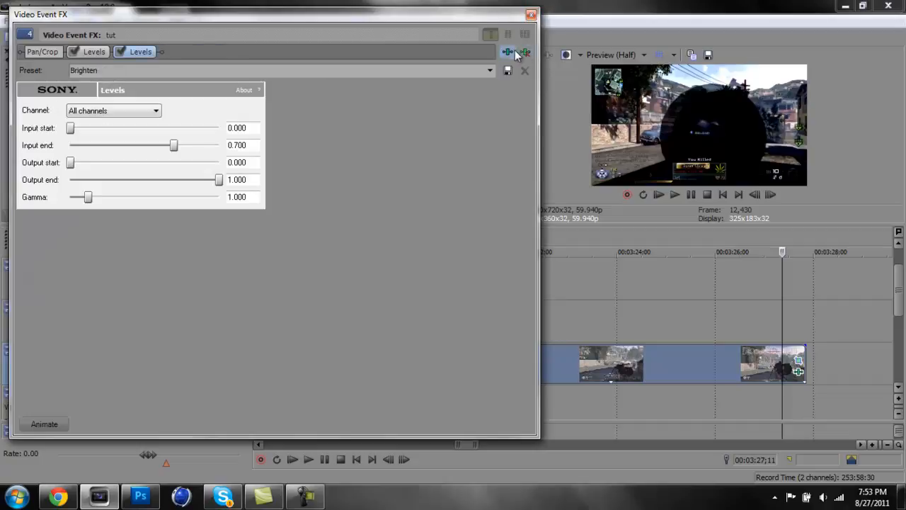
click(530, 16)
Apply the girly<3 Color Curves preset to the tut clip
scroll(478, 102, down, 5)
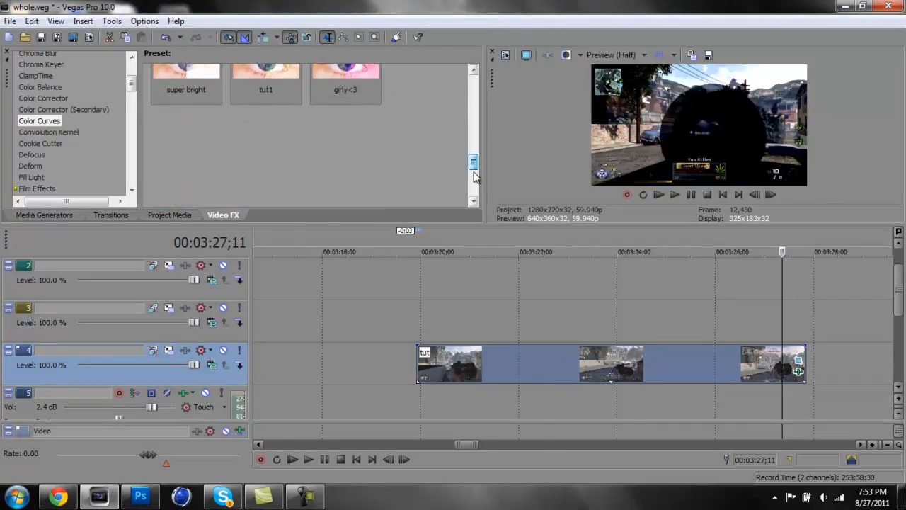
scroll(476, 174, up, 3)
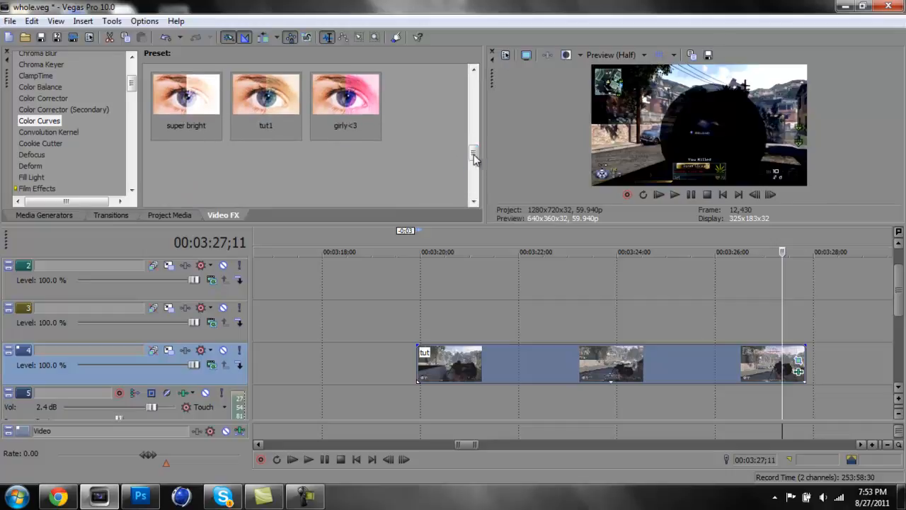
drag(327, 90, 449, 365)
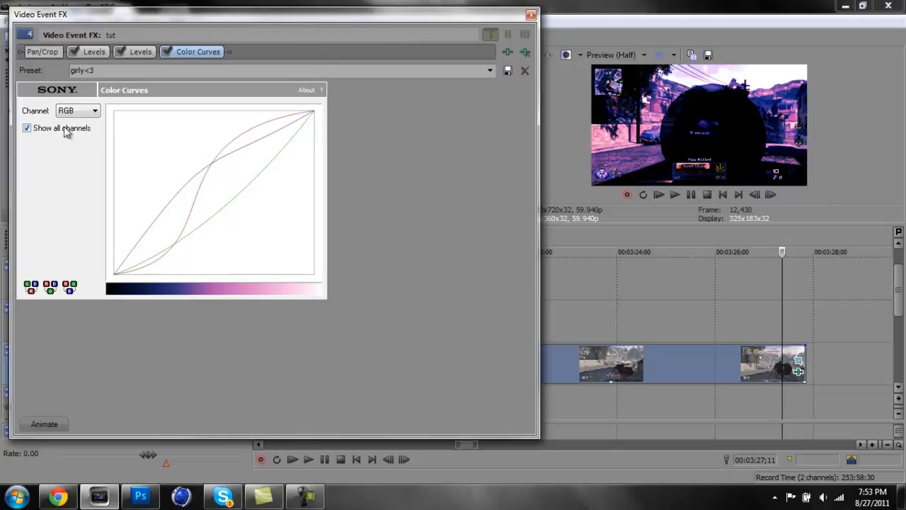
Examine the girly<3 preset's blue curve alone and alongside the other channels, returning to the RGB channel
click(233, 161)
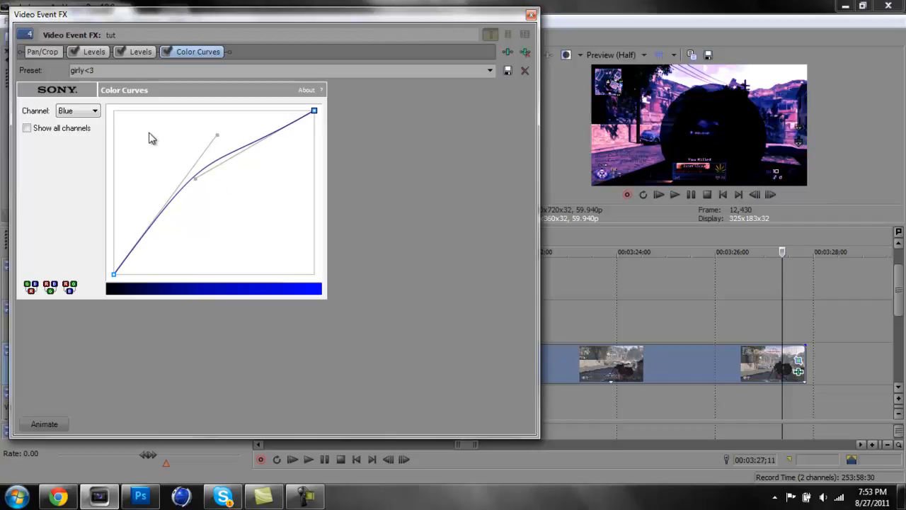
click(77, 110)
click(78, 122)
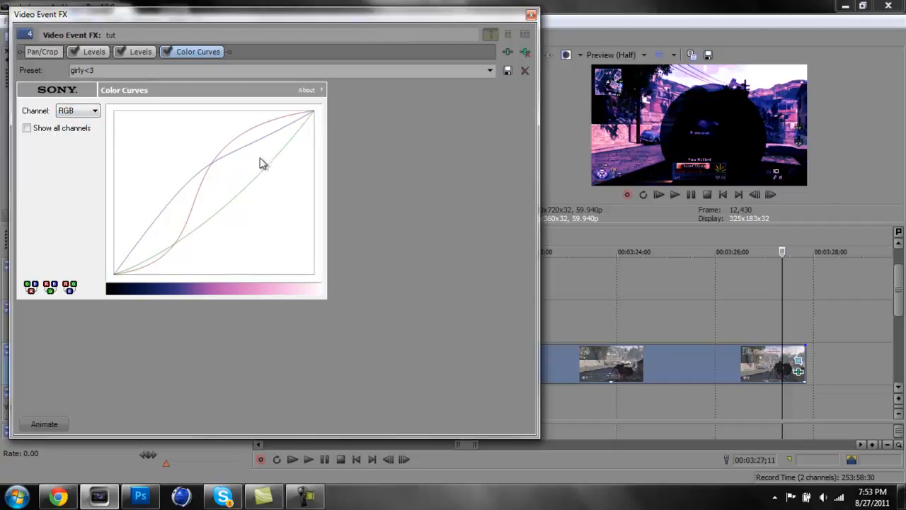
click(172, 200)
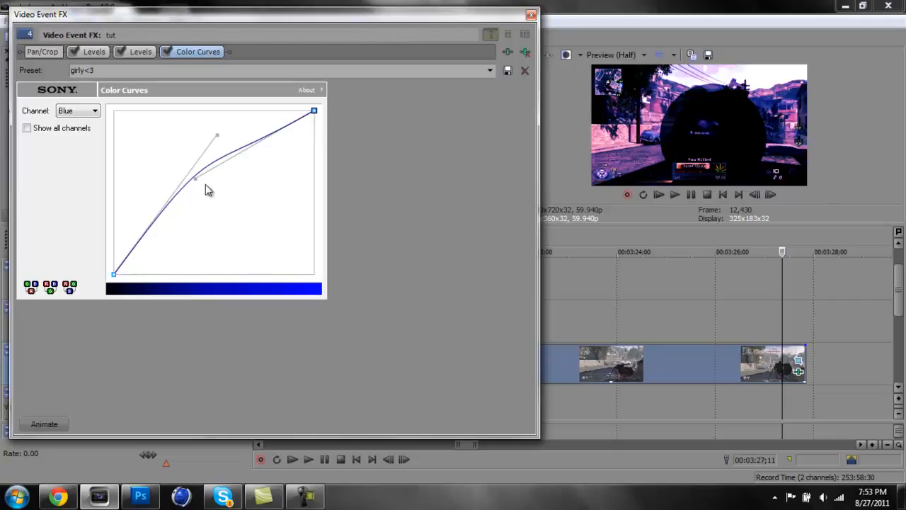
click(86, 112)
click(78, 121)
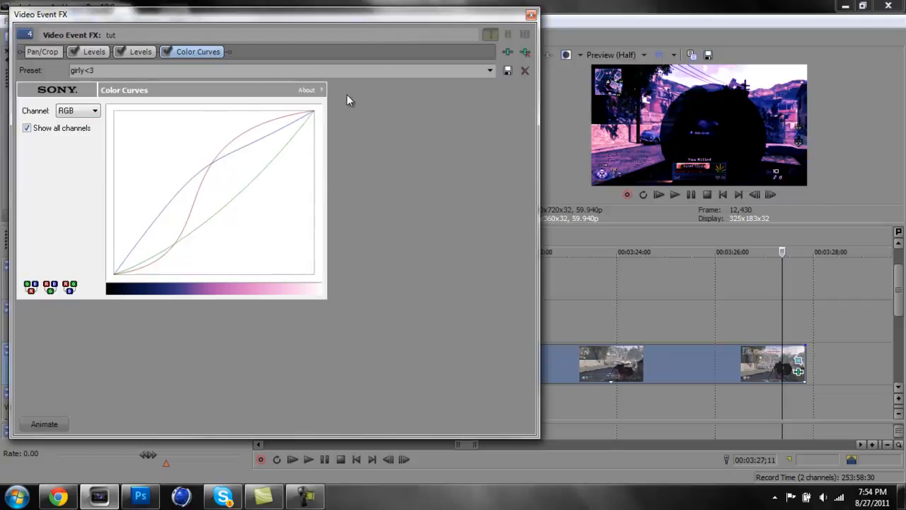
click(90, 112)
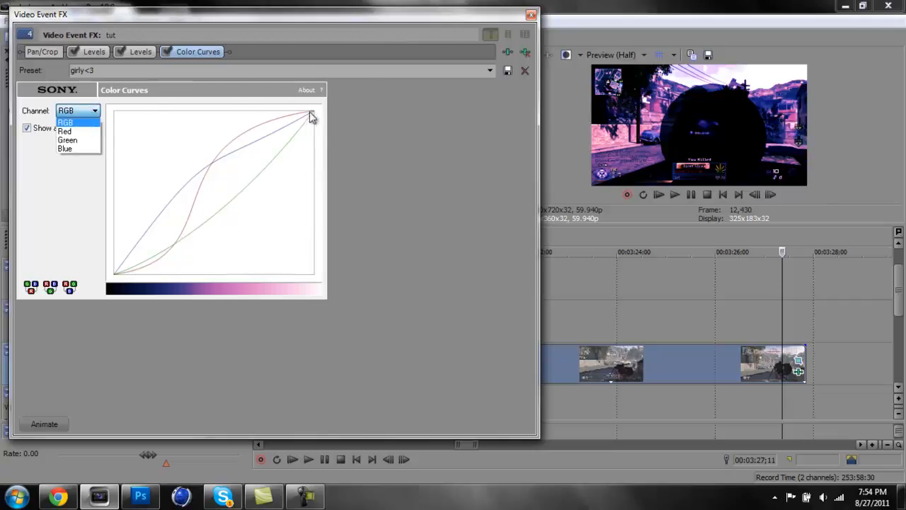
click(203, 171)
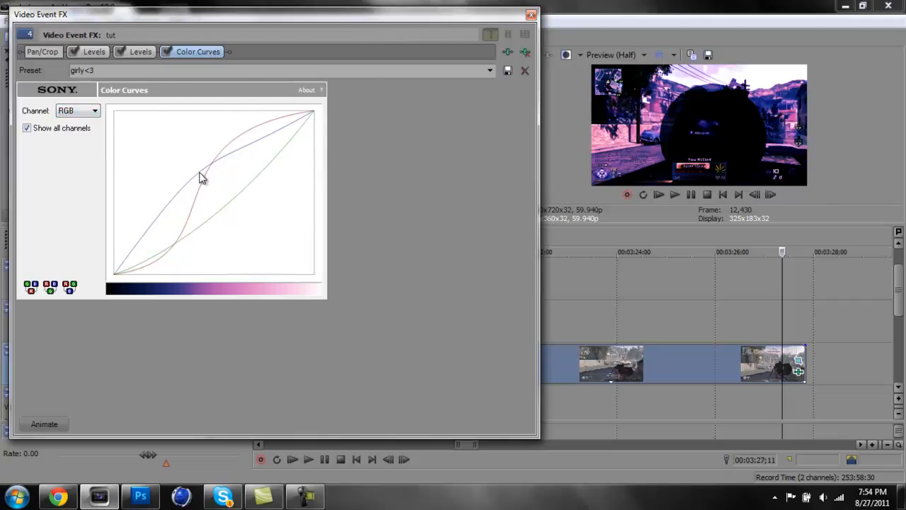
click(199, 172)
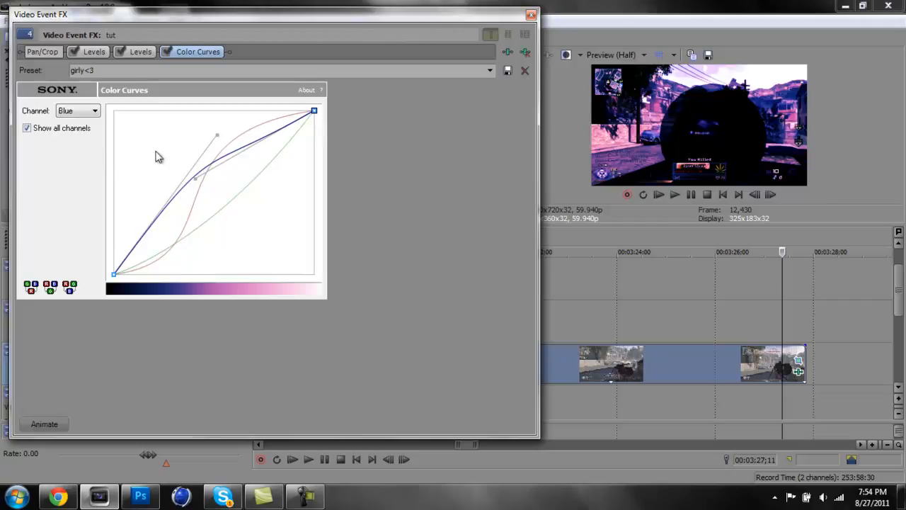
click(98, 115)
click(70, 119)
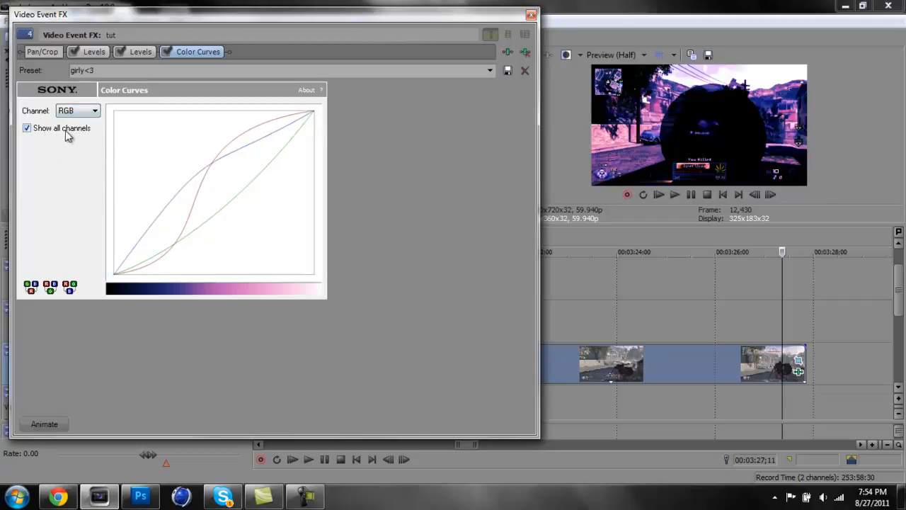
Try lowering the blue curve's shadow handle with the other channels hidden, and raise it back with all channels shown
click(27, 129)
click(160, 221)
drag(216, 145, 258, 180)
click(27, 128)
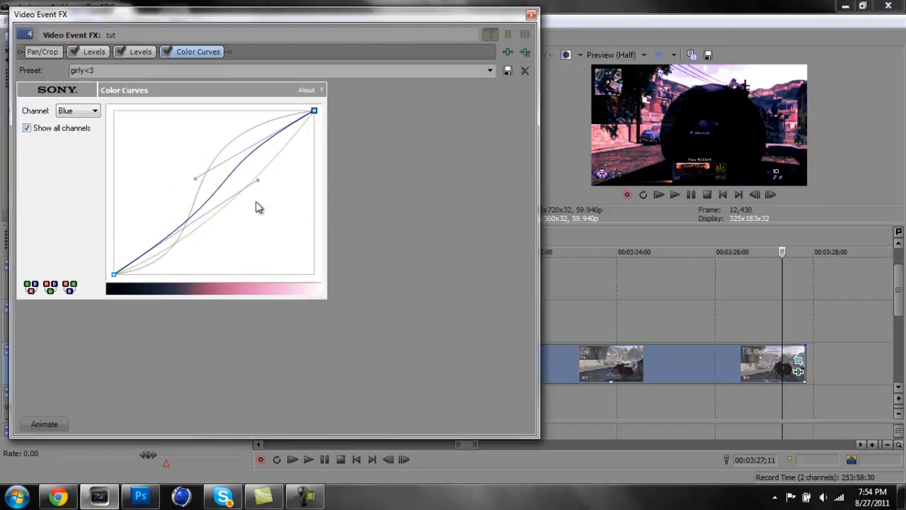
drag(257, 180, 218, 170)
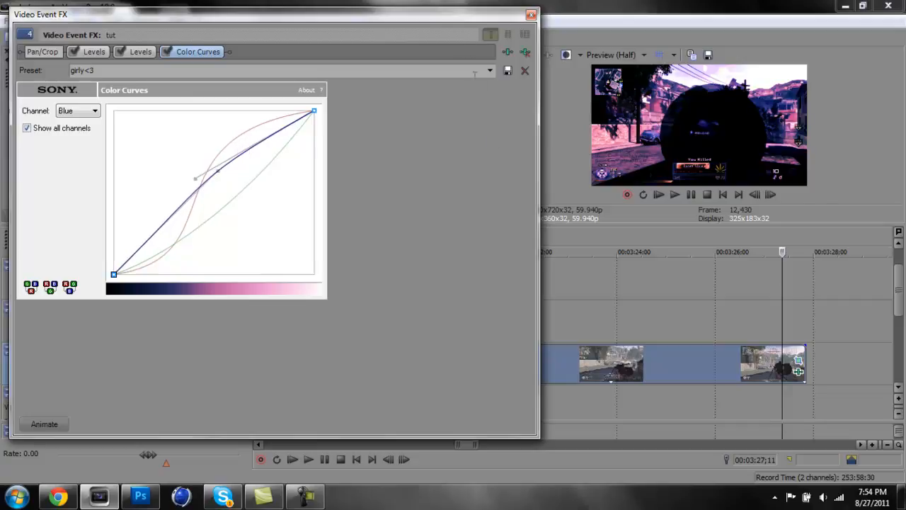
Remove the altered Color Curves effect and reapply the girly<3 preset to the tut clip
click(525, 70)
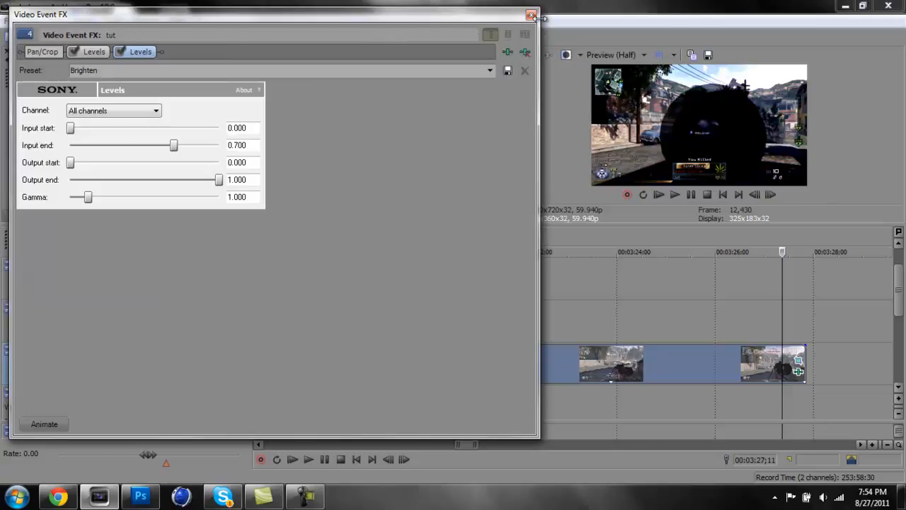
click(530, 16)
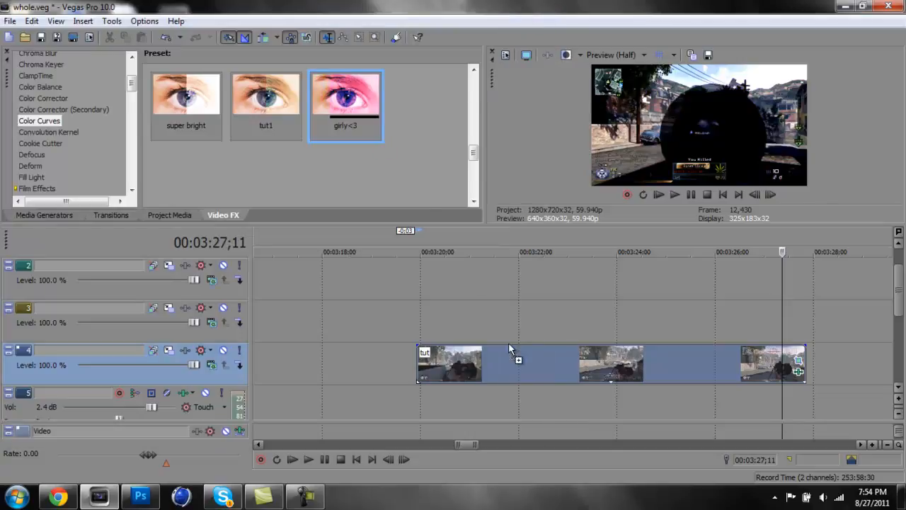
drag(509, 360, 508, 360)
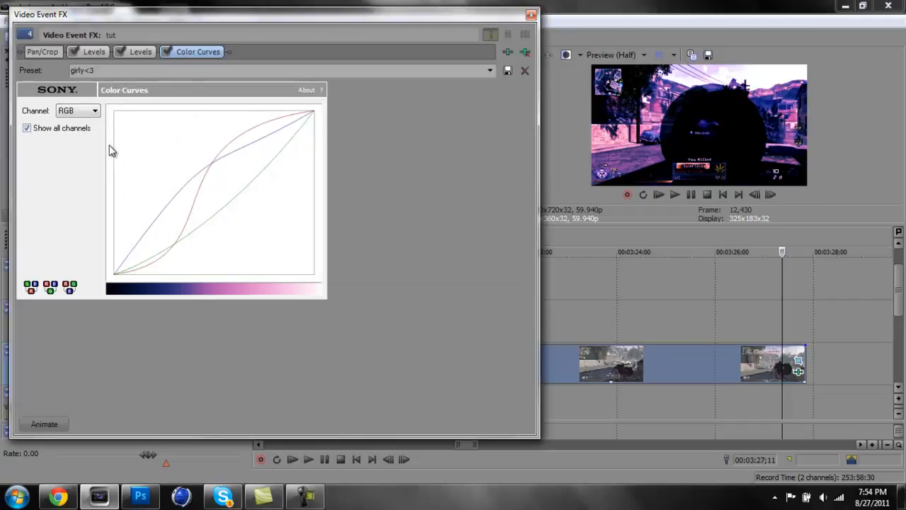
Examine the girly<3 preset's red, green and blue curves one at a time, and return to RGB with all channels shown
click(93, 114)
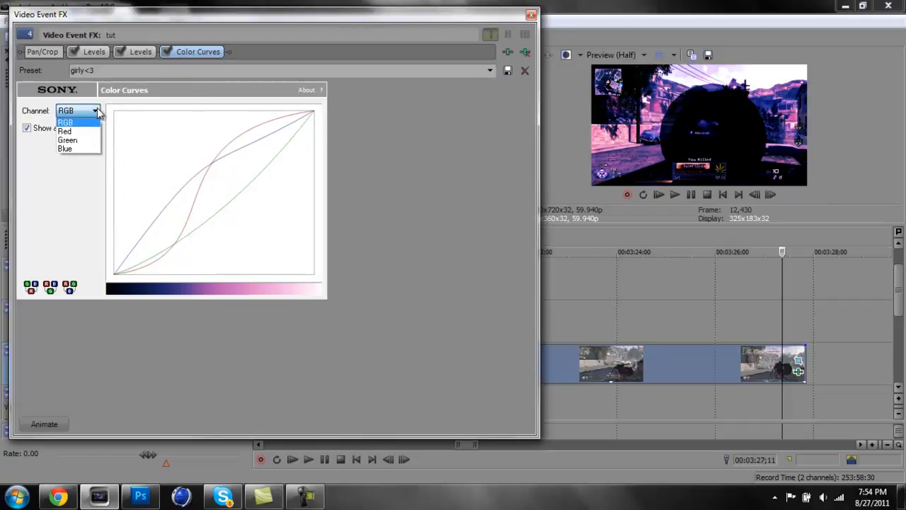
click(88, 133)
click(27, 128)
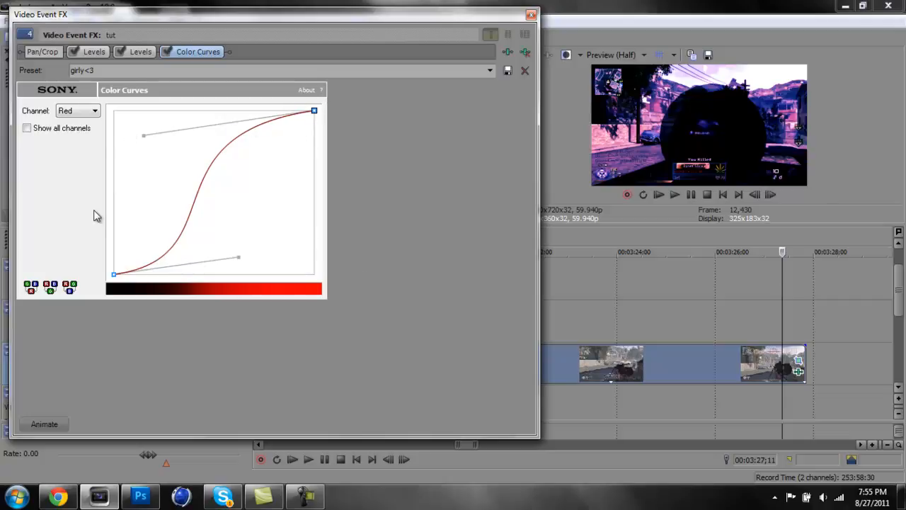
click(98, 115)
click(87, 135)
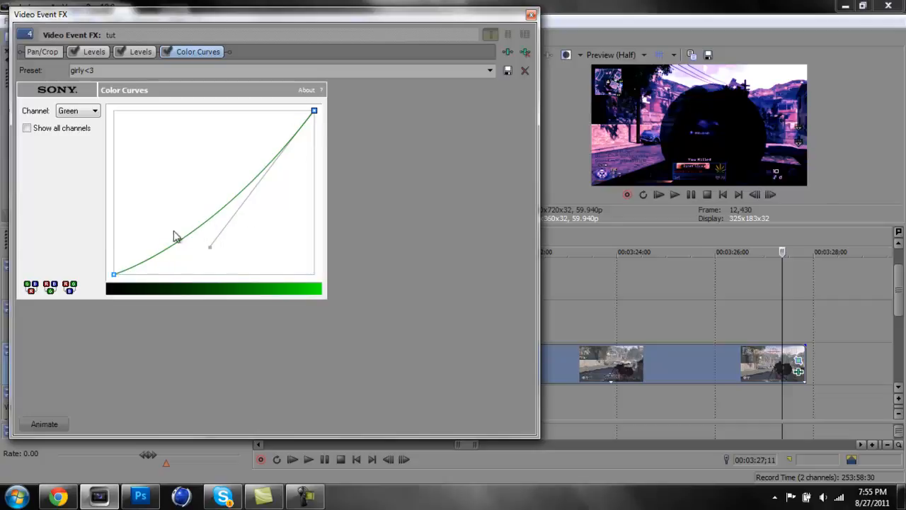
click(88, 111)
click(81, 147)
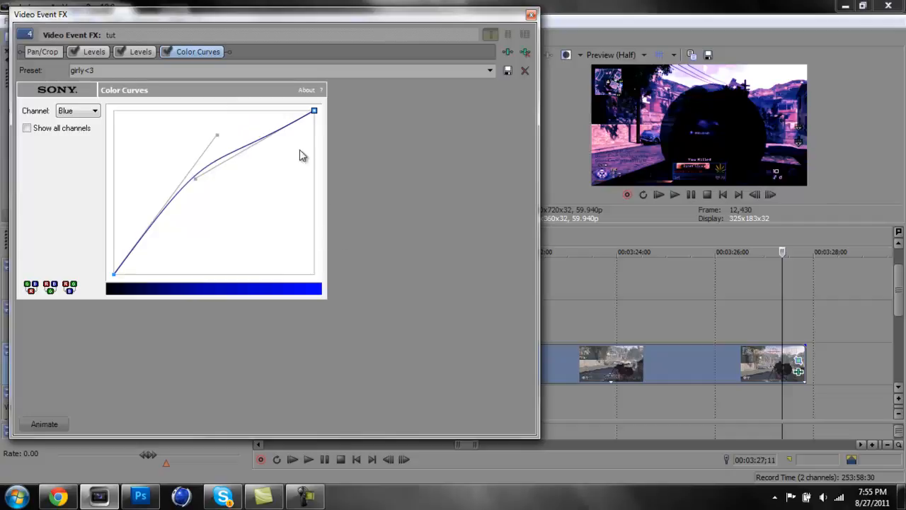
click(28, 129)
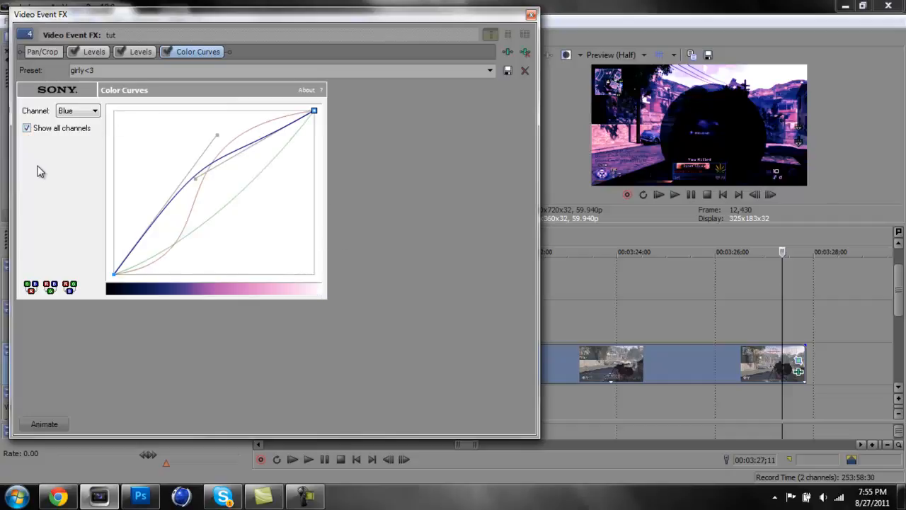
click(96, 111)
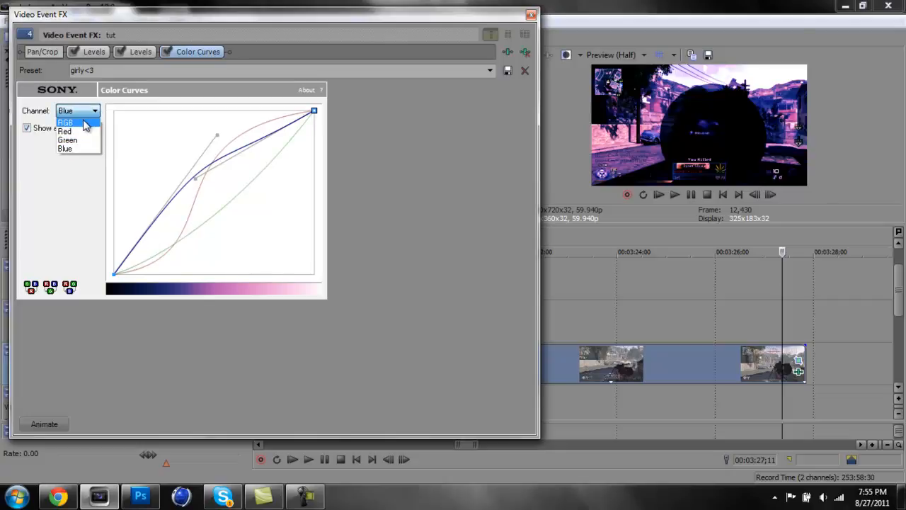
click(84, 121)
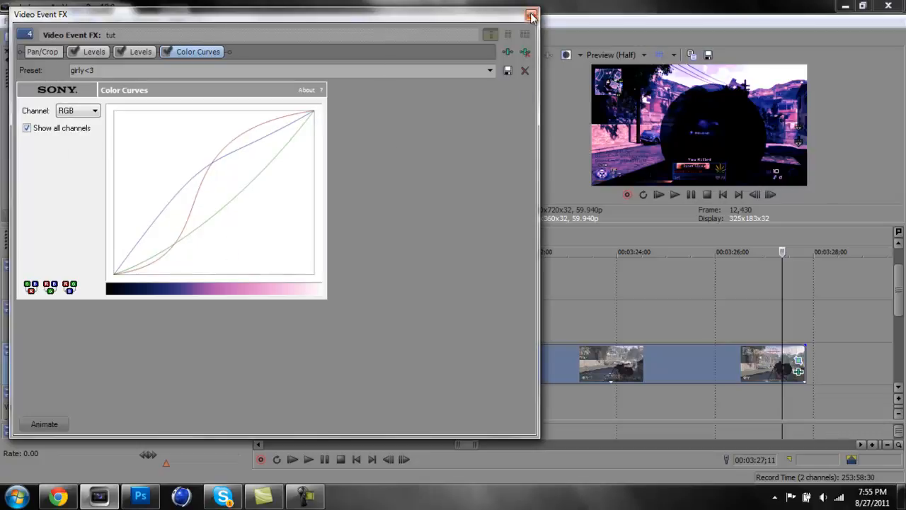
click(292, 507)
click(294, 506)
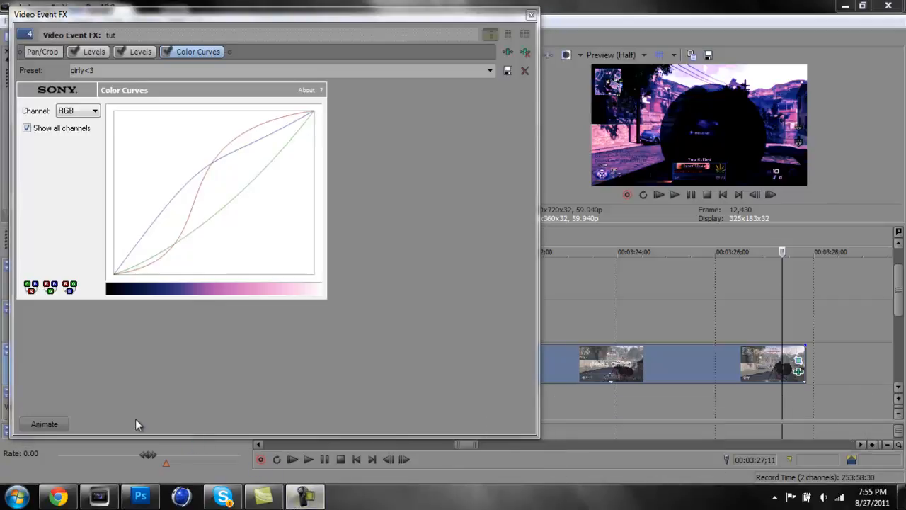
click(304, 495)
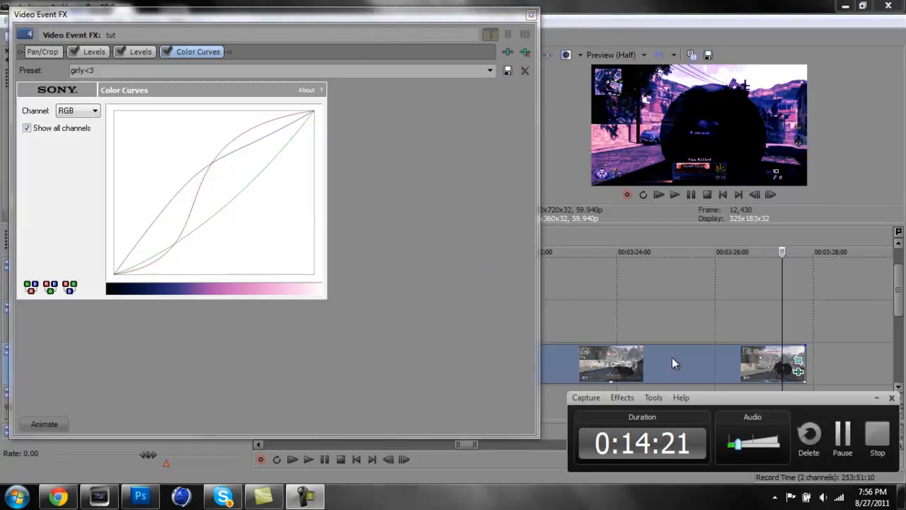
click(868, 430)
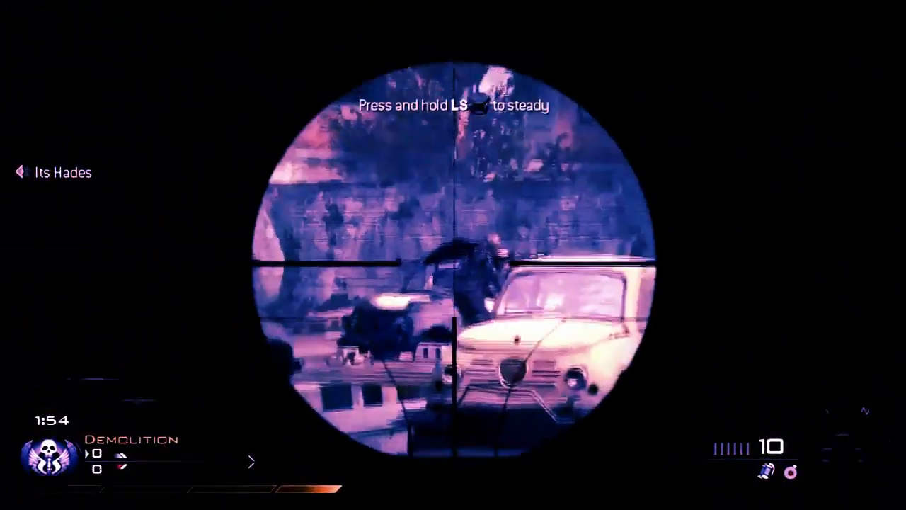